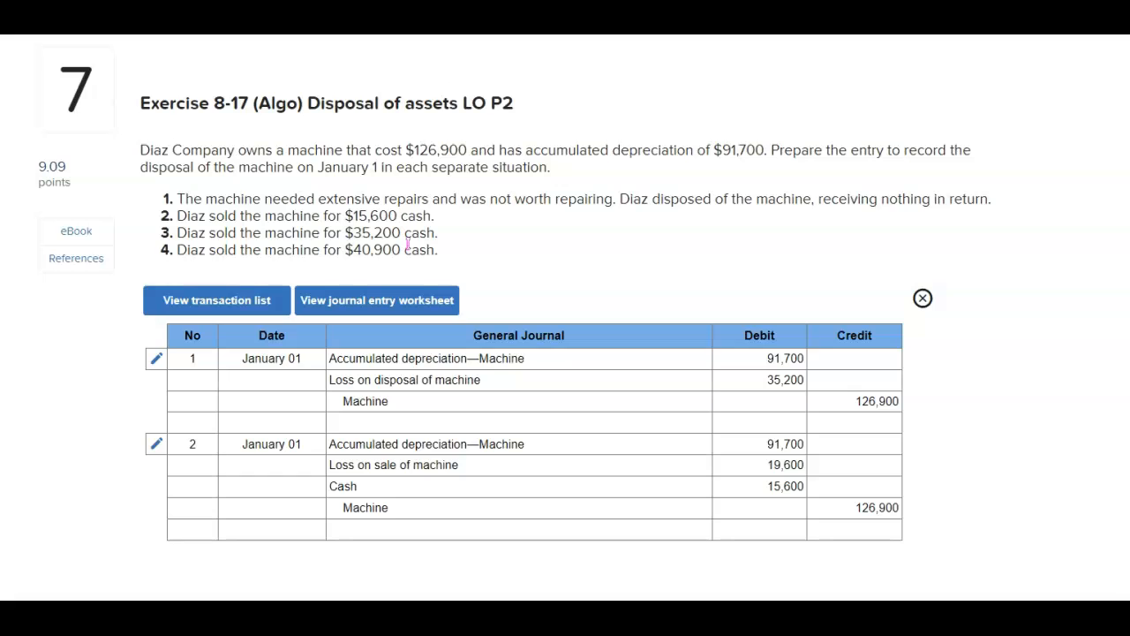
Highlight the machine's cost in the problem statement and open the journal entry worksheet at transaction 1.
{"action": "left_click_drag", "start_coordinate": [410, 150], "coordinate": [500, 153]}
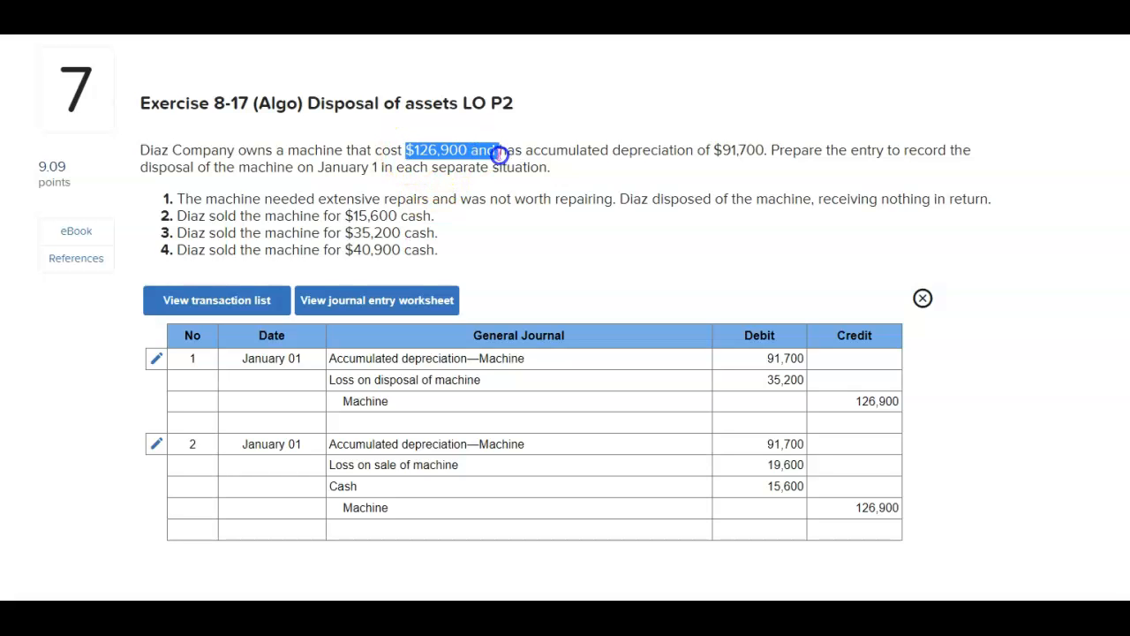
{"action": "left_click", "coordinate": [374, 150]}
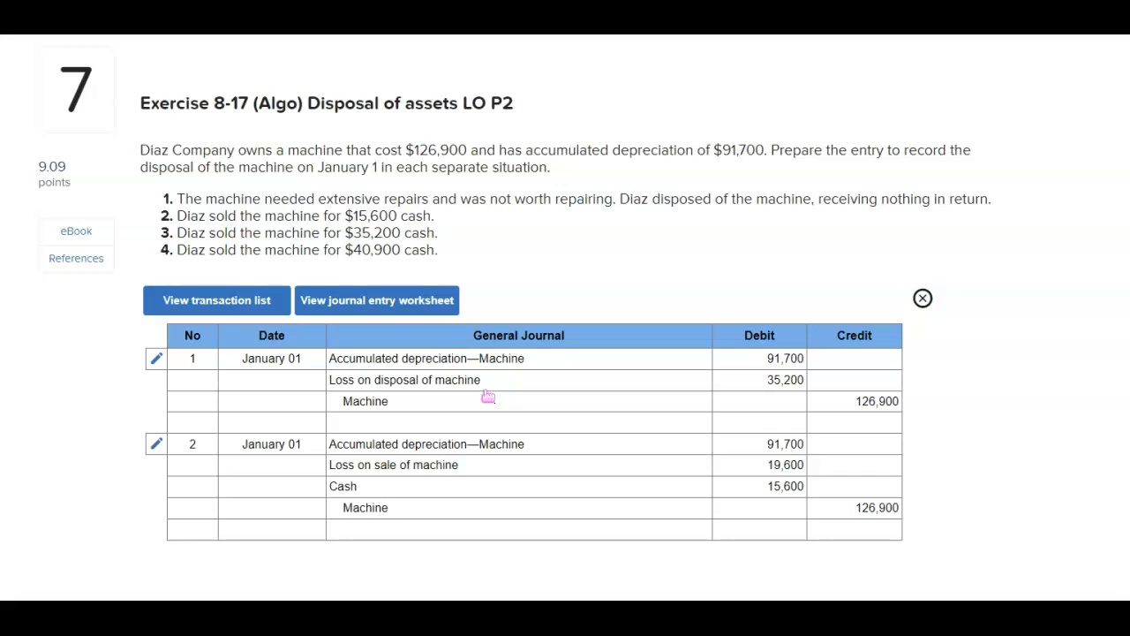
{"action": "left_click", "coordinate": [404, 362]}
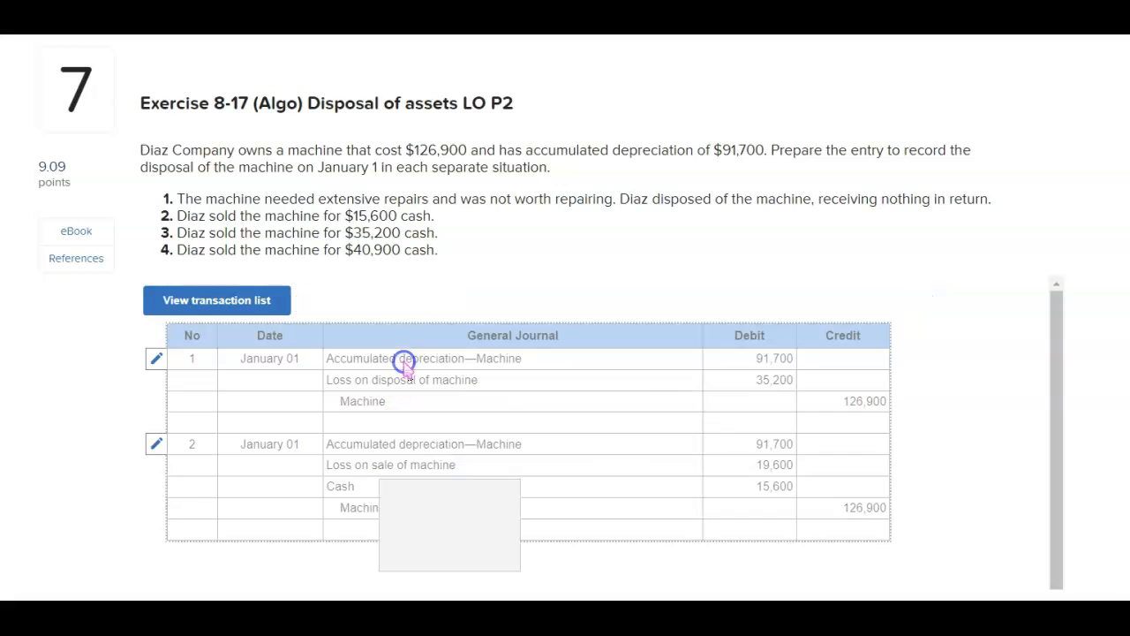
{"action": "scroll", "coordinate": [365, 416], "scroll_direction": "down", "scroll_amount": 3}
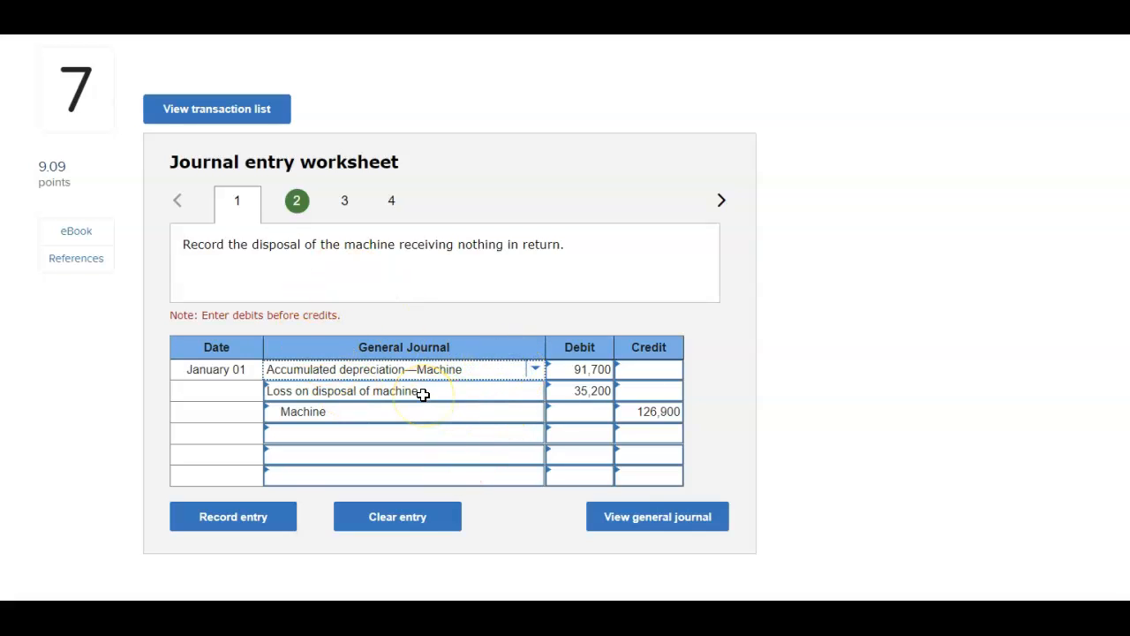
Examine the available account names for the loss line of the transaction 1 disposal entry, leaving the selection as it is.
{"action": "left_click", "coordinate": [458, 390]}
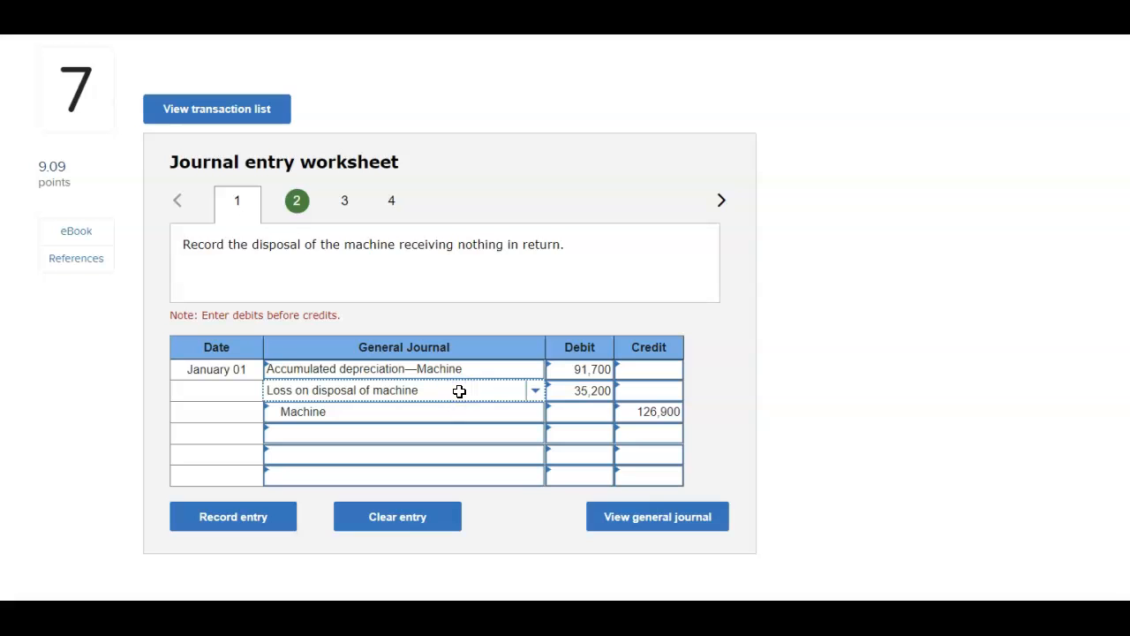
{"action": "left_click", "coordinate": [534, 390]}
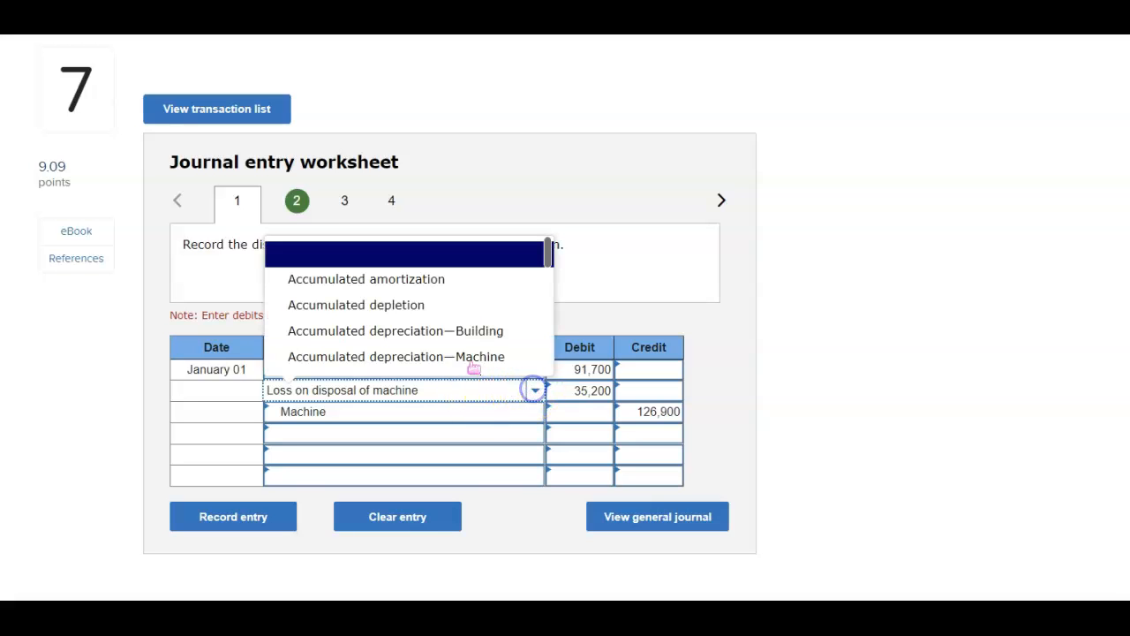
{"action": "scroll", "coordinate": [460, 350], "scroll_direction": "down", "scroll_amount": 5}
{"action": "scroll", "coordinate": [460, 350], "scroll_direction": "up", "scroll_amount": 1}
{"action": "scroll", "coordinate": [460, 351], "scroll_direction": "down", "scroll_amount": 5}
{"action": "scroll", "coordinate": [460, 351], "scroll_direction": "up", "scroll_amount": 2}
{"action": "scroll", "coordinate": [460, 350], "scroll_direction": "up", "scroll_amount": 5}
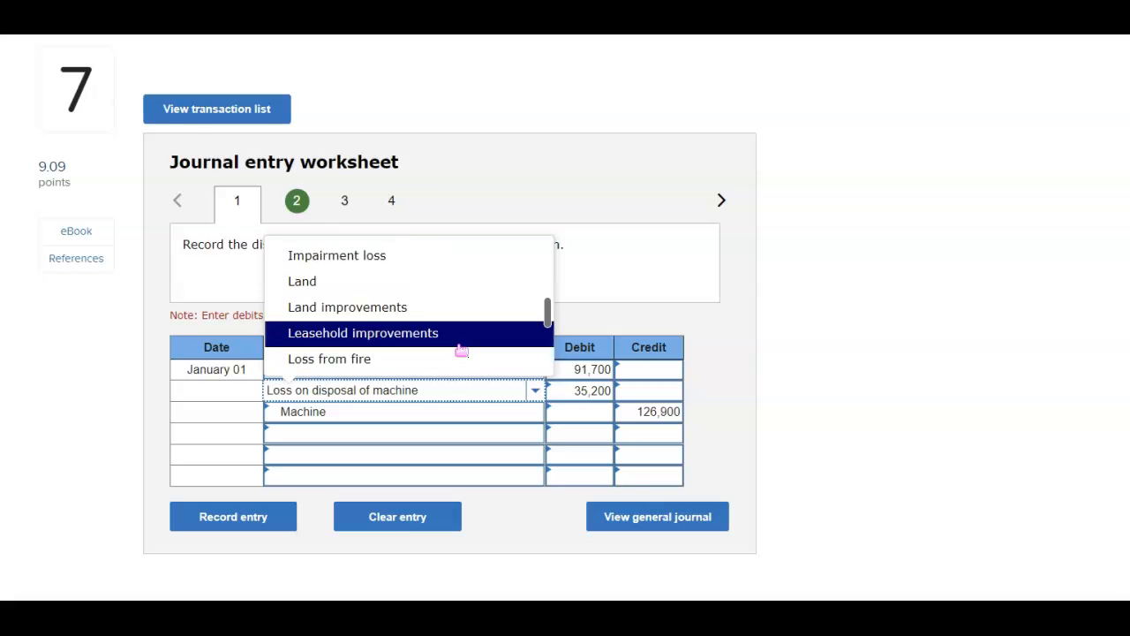
{"action": "scroll", "coordinate": [430, 287], "scroll_direction": "up", "scroll_amount": 2}
{"action": "scroll", "coordinate": [430, 287], "scroll_direction": "down", "scroll_amount": 3}
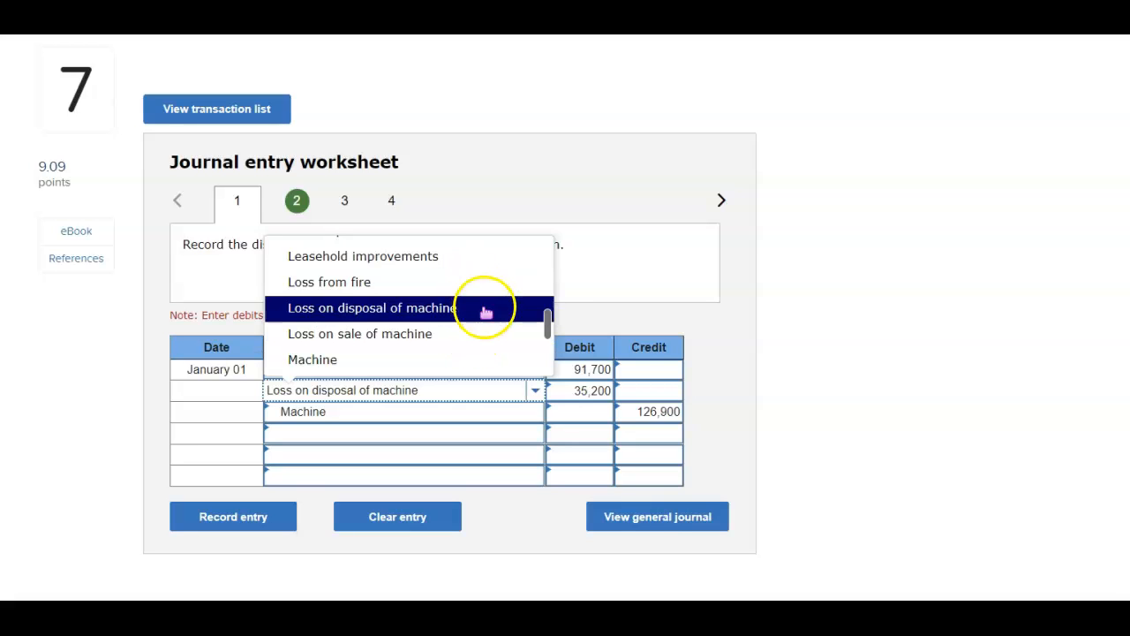
{"action": "left_click", "coordinate": [451, 390]}
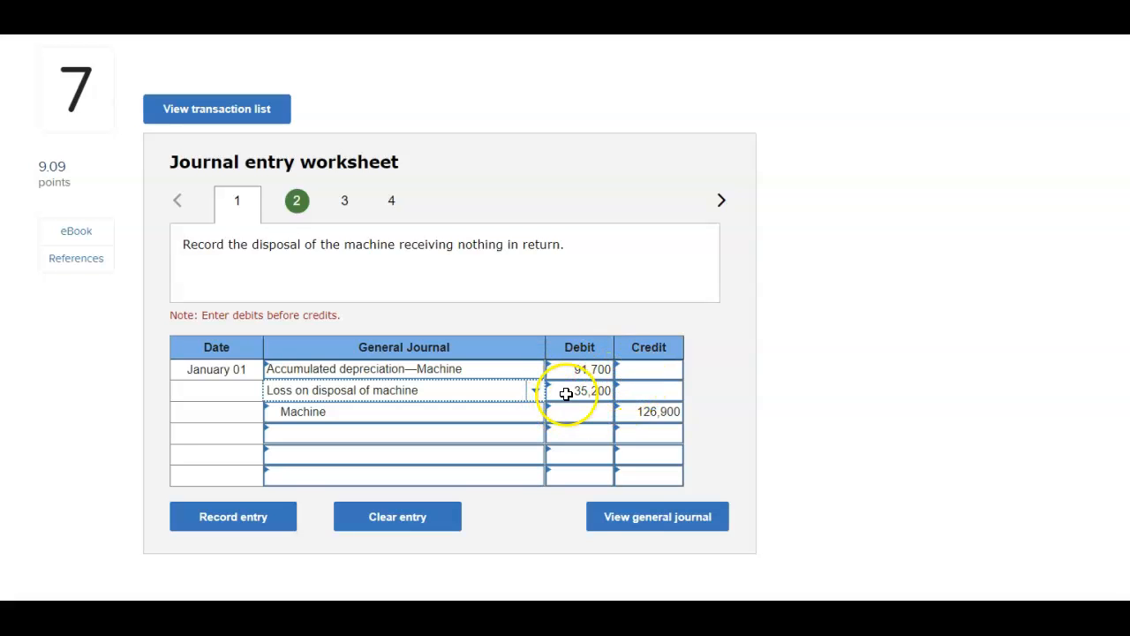
Review the transaction 2 entry, highlighting its cash sale amount, and look back at the transaction 1 disposal entry.
{"action": "left_click", "coordinate": [722, 201]}
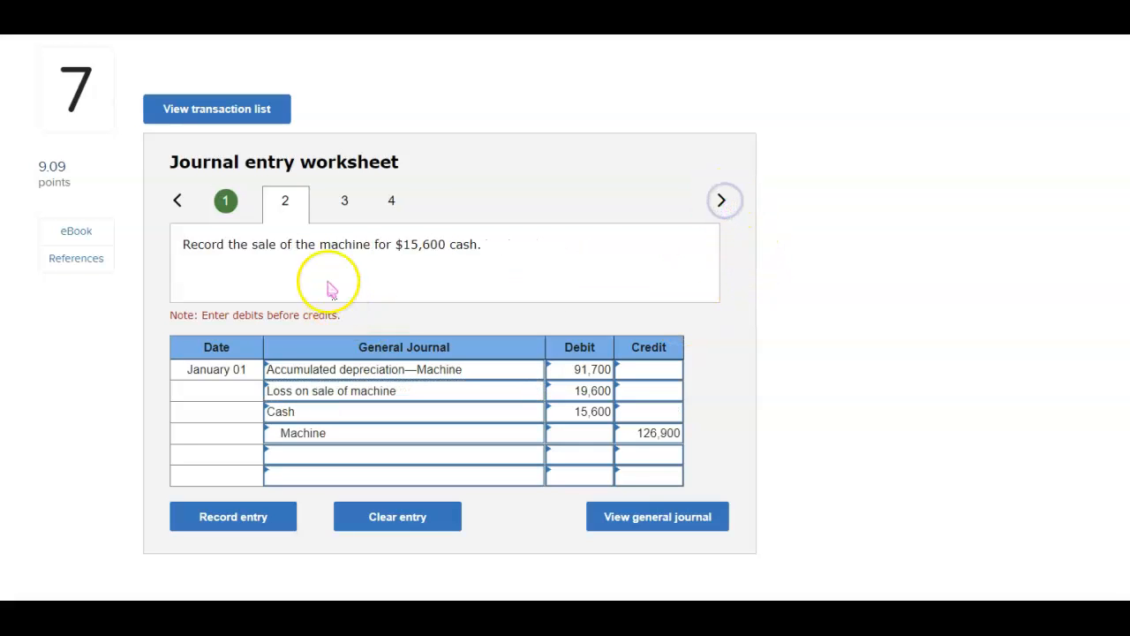
{"action": "left_click_drag", "start_coordinate": [393, 245], "coordinate": [454, 247]}
{"action": "left_click", "coordinate": [514, 262]}
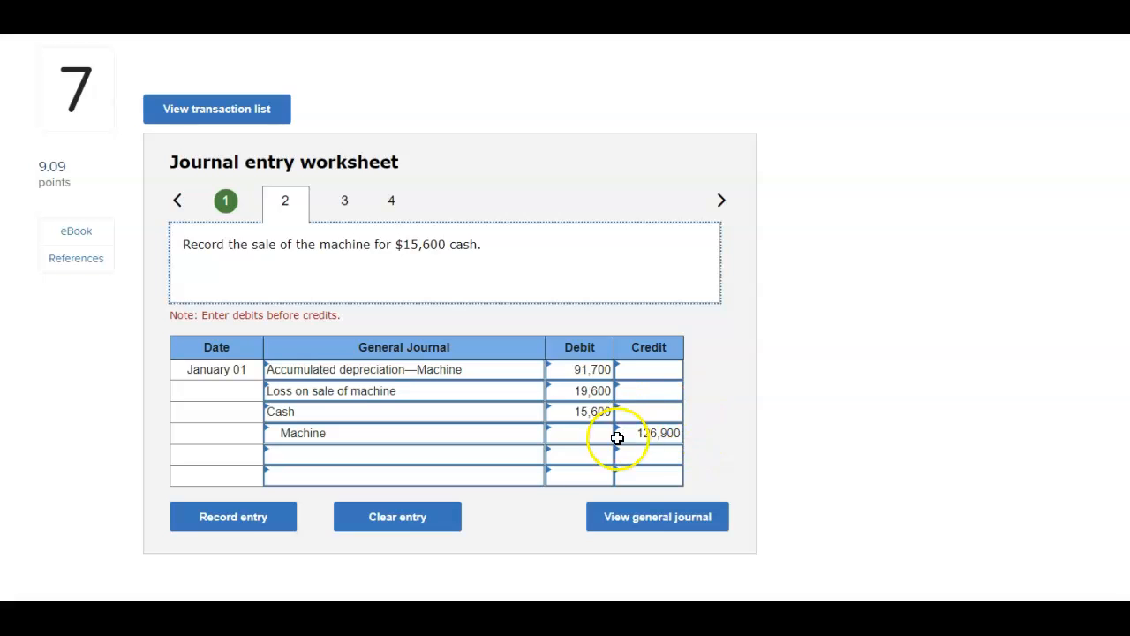
{"action": "left_click", "coordinate": [720, 201]}
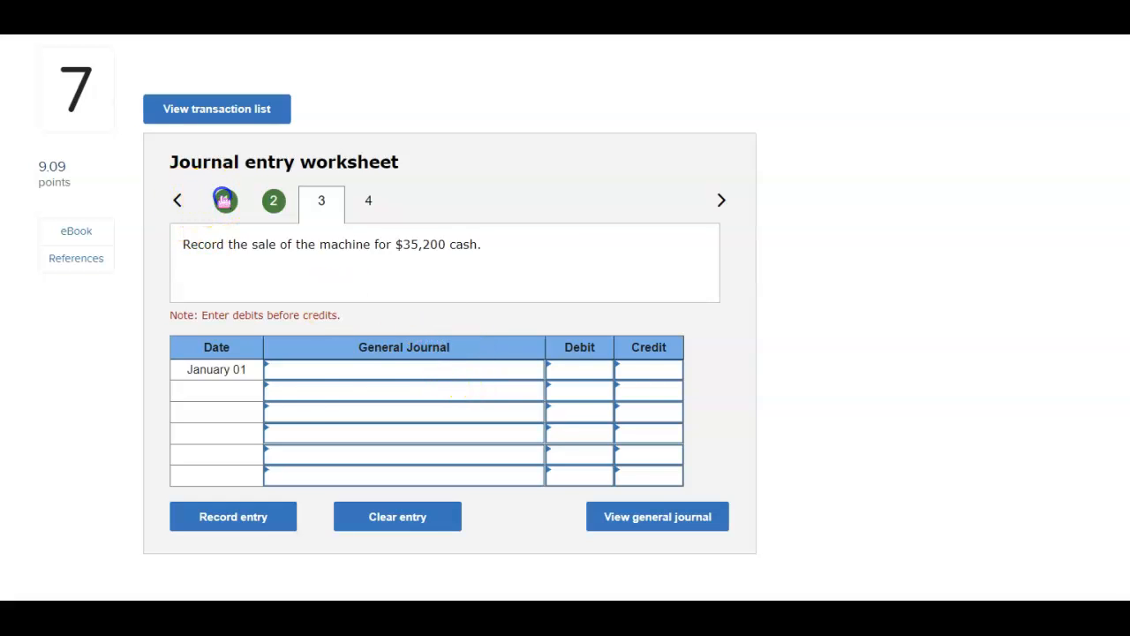
{"action": "left_click", "coordinate": [224, 200]}
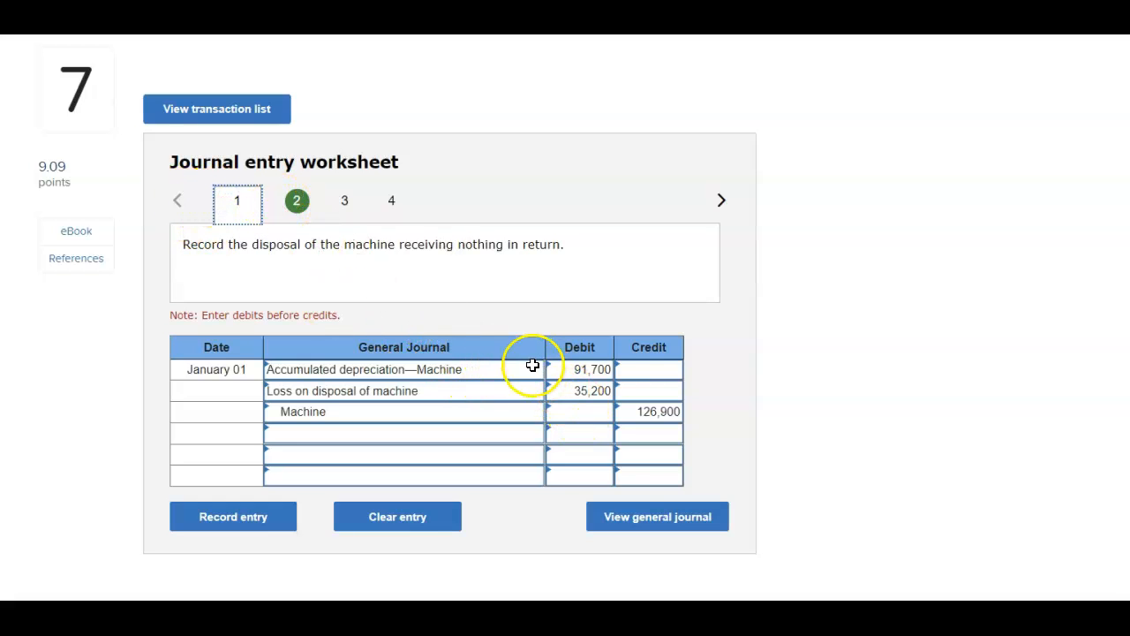
In the transaction 3 worksheet, choose Accumulated depreciation—Machine as the account on the first line.
{"action": "left_click", "coordinate": [344, 200]}
{"action": "left_click", "coordinate": [534, 371]}
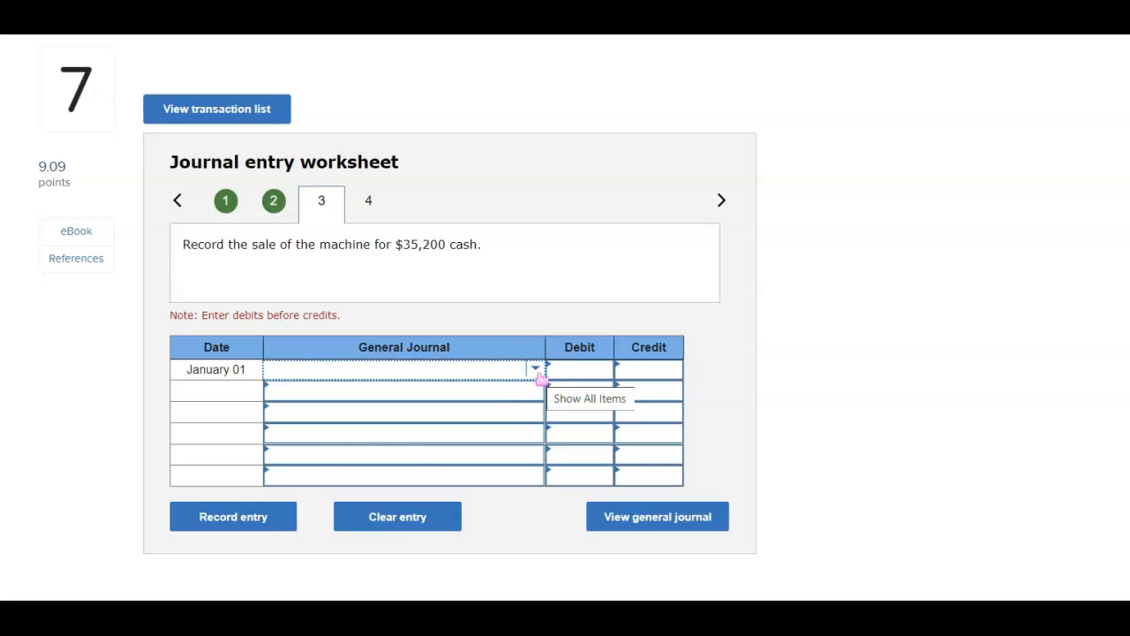
{"action": "type", "text": "acc"}
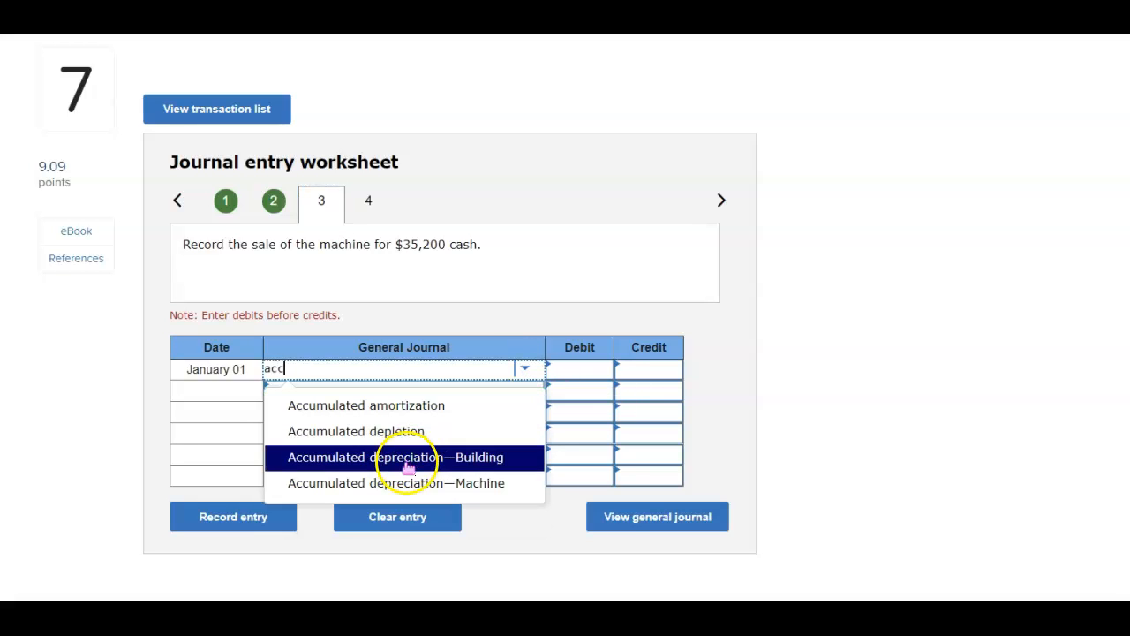
{"action": "left_click", "coordinate": [424, 482]}
Choose Cash as the account on the second line of the transaction 3 entry.
{"action": "left_click", "coordinate": [530, 393]}
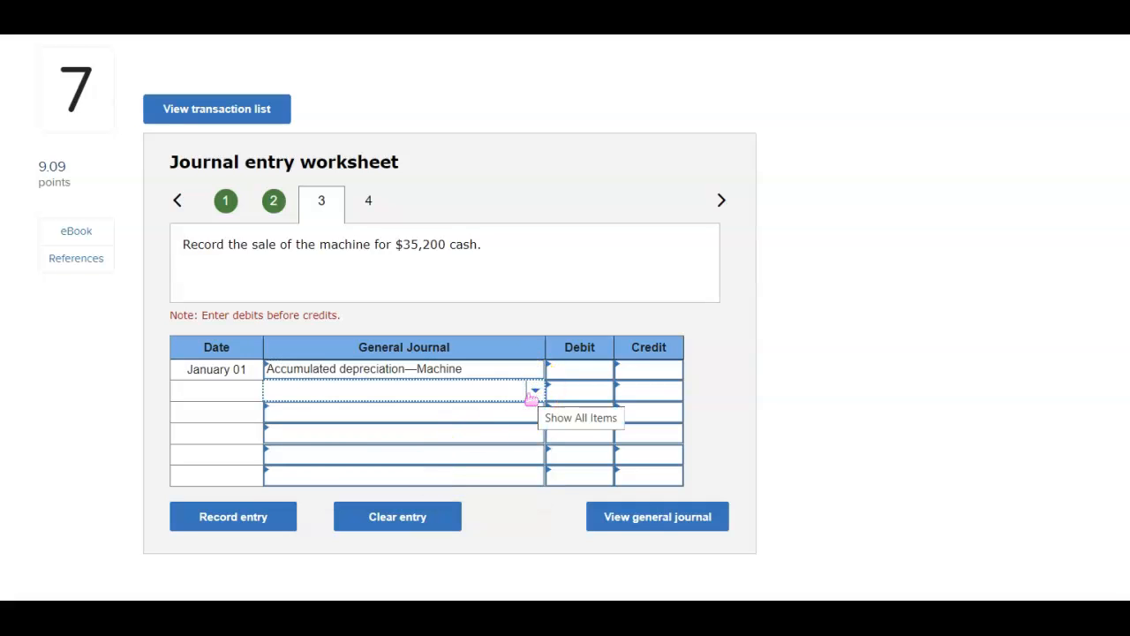
{"action": "type", "text": "sa"}
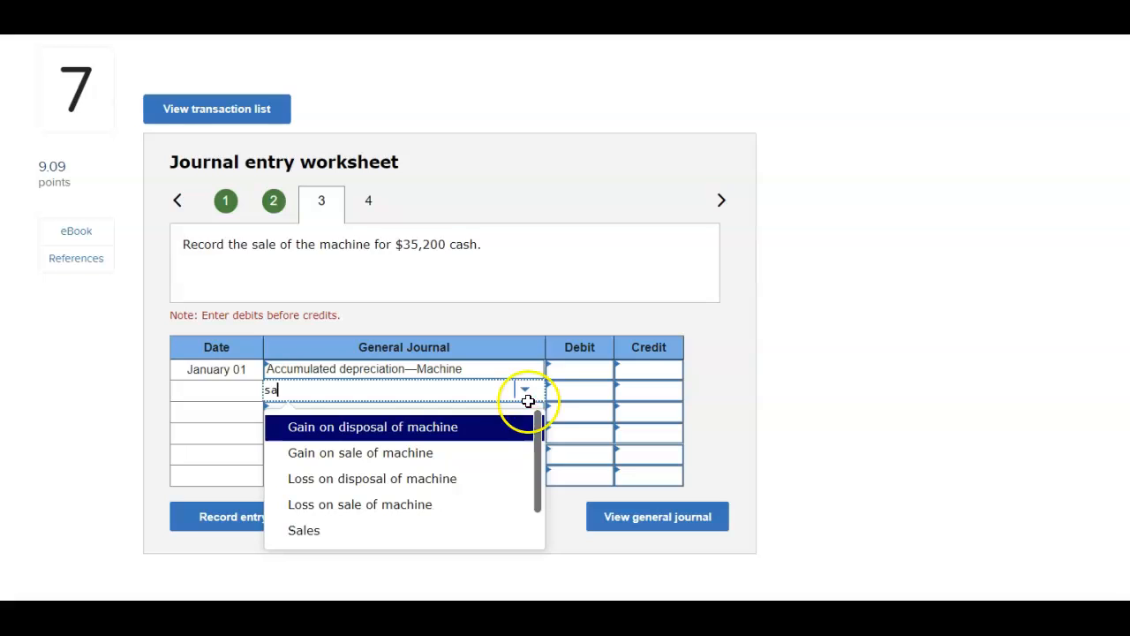
{"action": "key", "text": "BackSpace"}
{"action": "key", "text": "BackSpace"}
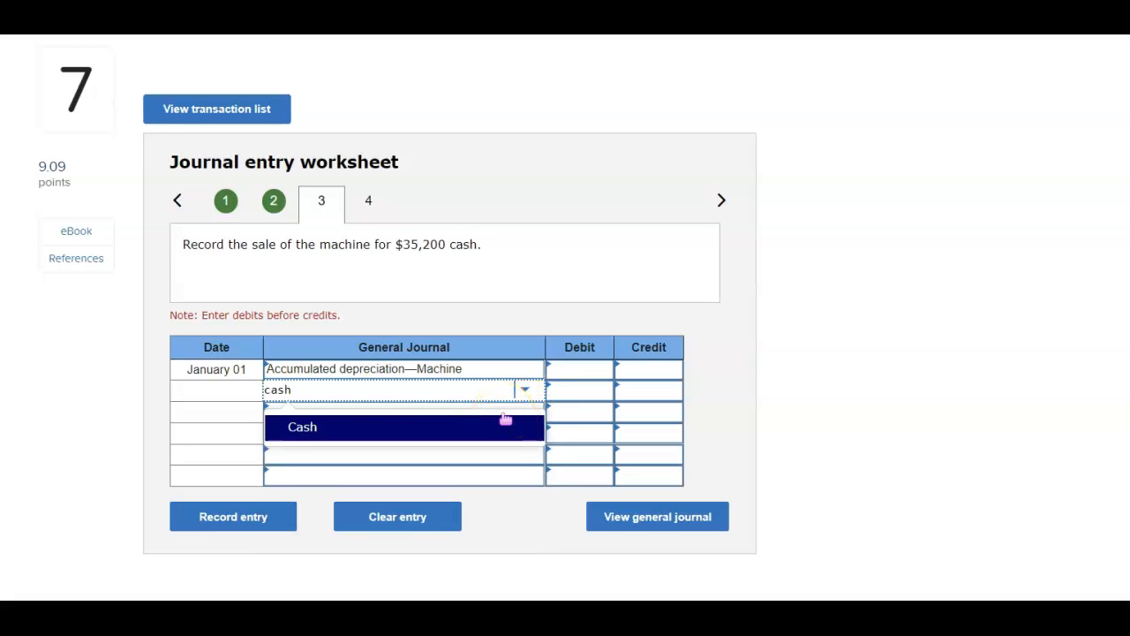
{"action": "left_click", "coordinate": [472, 422]}
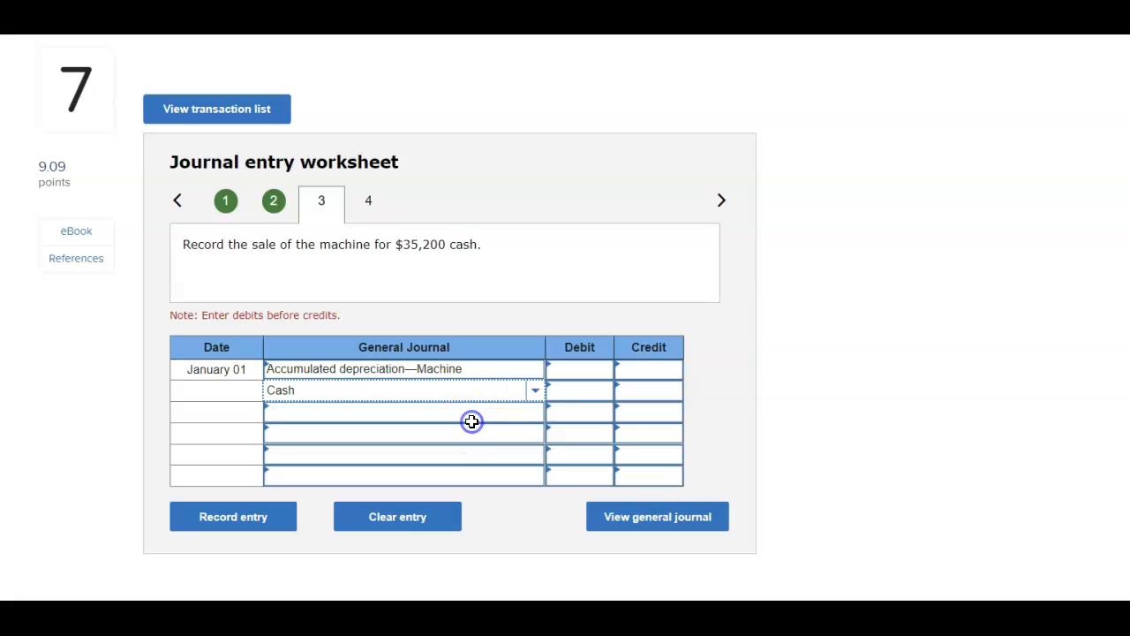
Choose Machine as the account on the third line of the transaction 3 entry.
{"action": "left_click", "coordinate": [516, 416]}
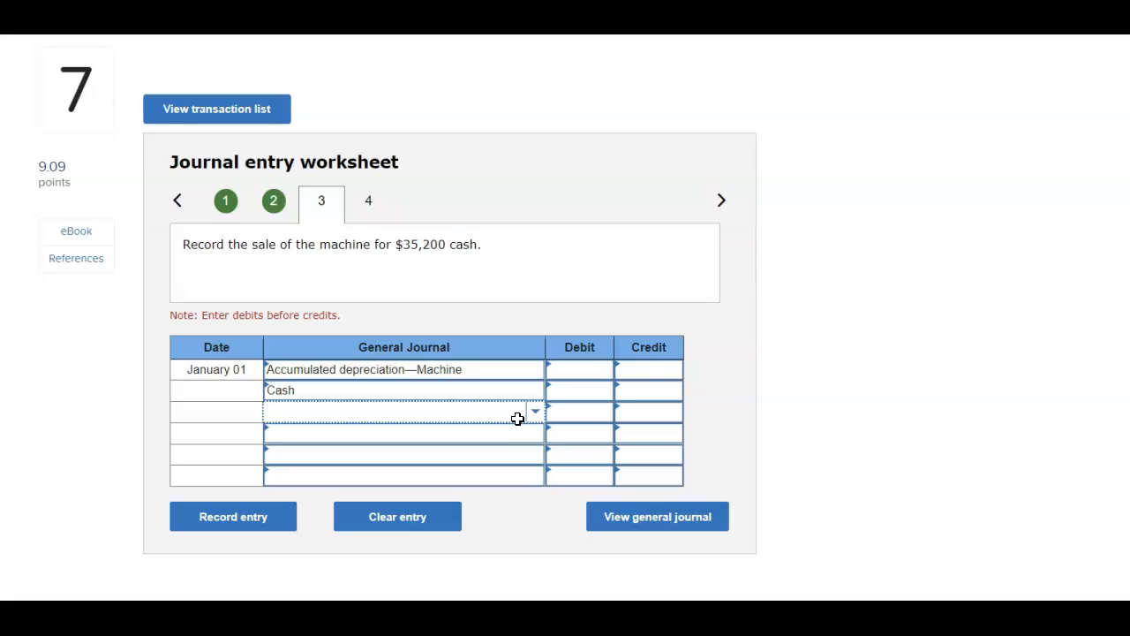
{"action": "left_click", "coordinate": [535, 412]}
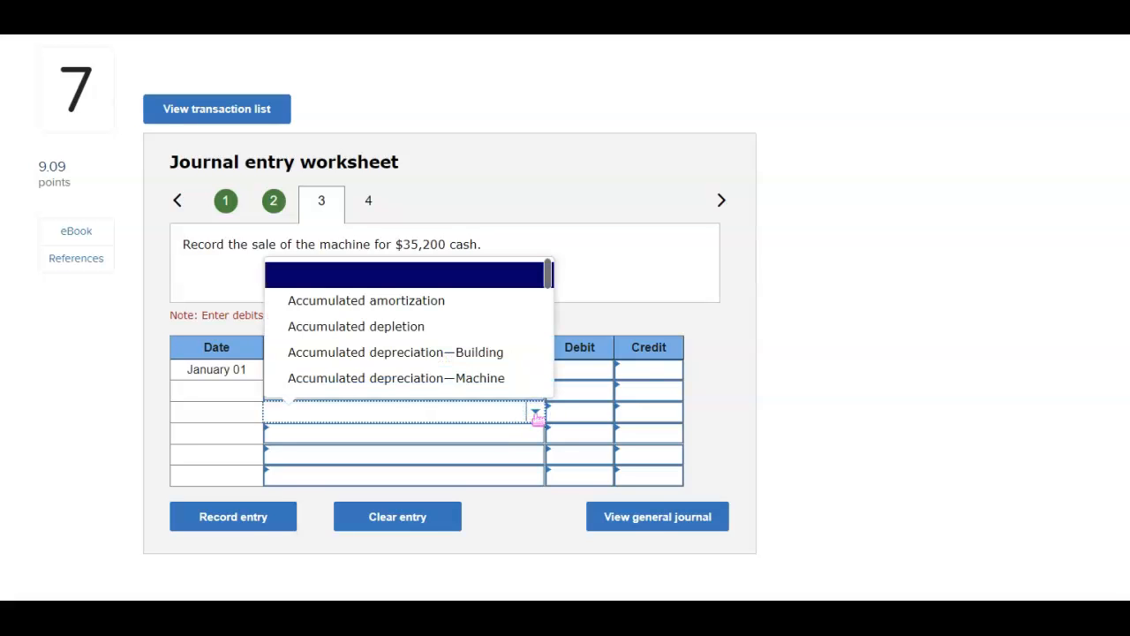
{"action": "type", "text": "mac"}
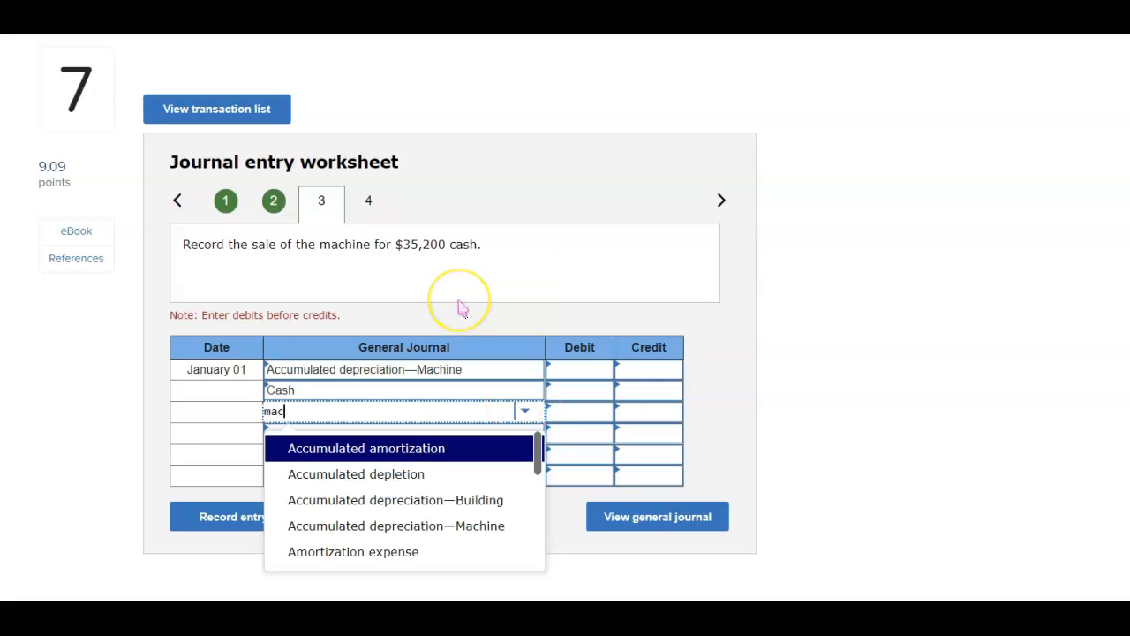
{"action": "type", "text": "hin"}
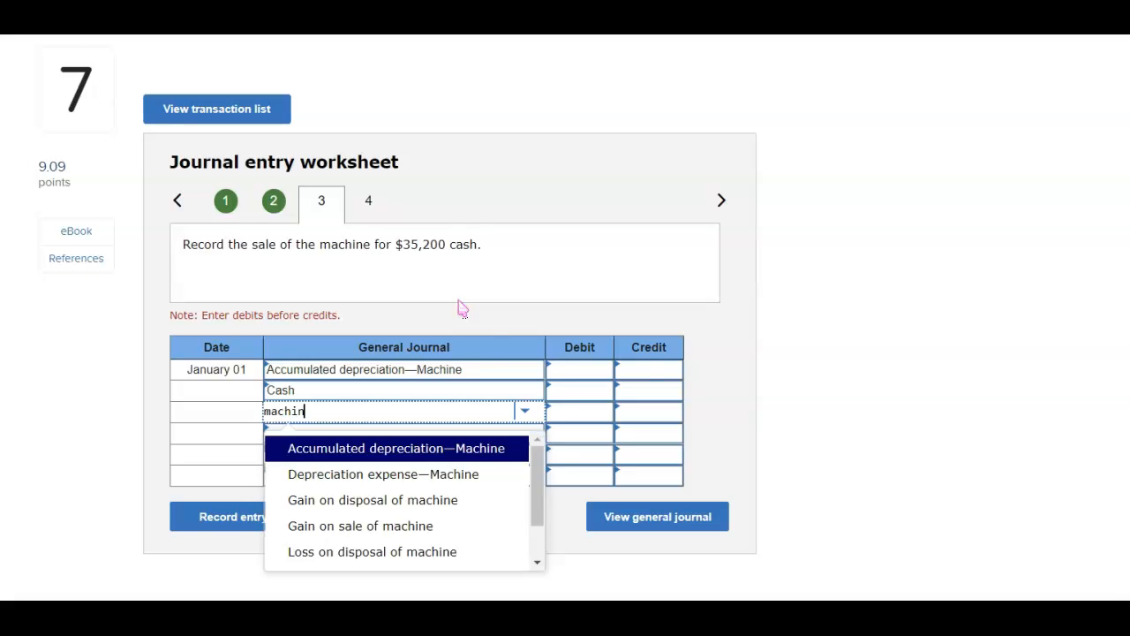
{"action": "scroll", "coordinate": [397, 530], "scroll_direction": "down", "scroll_amount": 2}
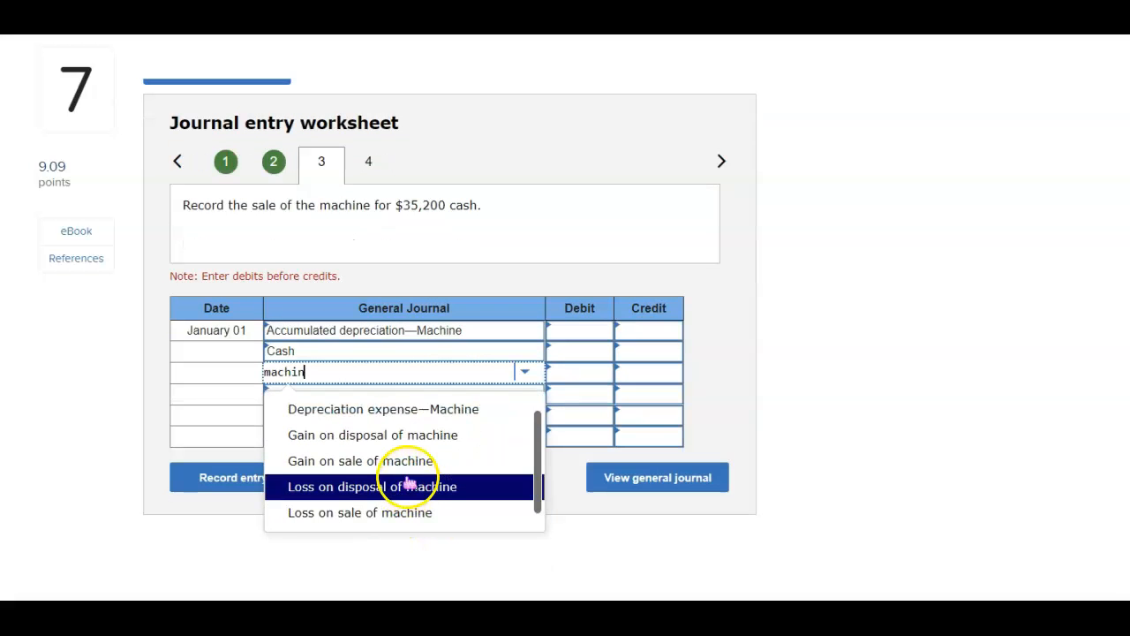
{"action": "scroll", "coordinate": [412, 477], "scroll_direction": "down", "scroll_amount": 1}
{"action": "left_click", "coordinate": [363, 512]}
Credit the Machine account for 126,900 in the transaction 3 entry.
{"action": "left_click", "coordinate": [646, 371]}
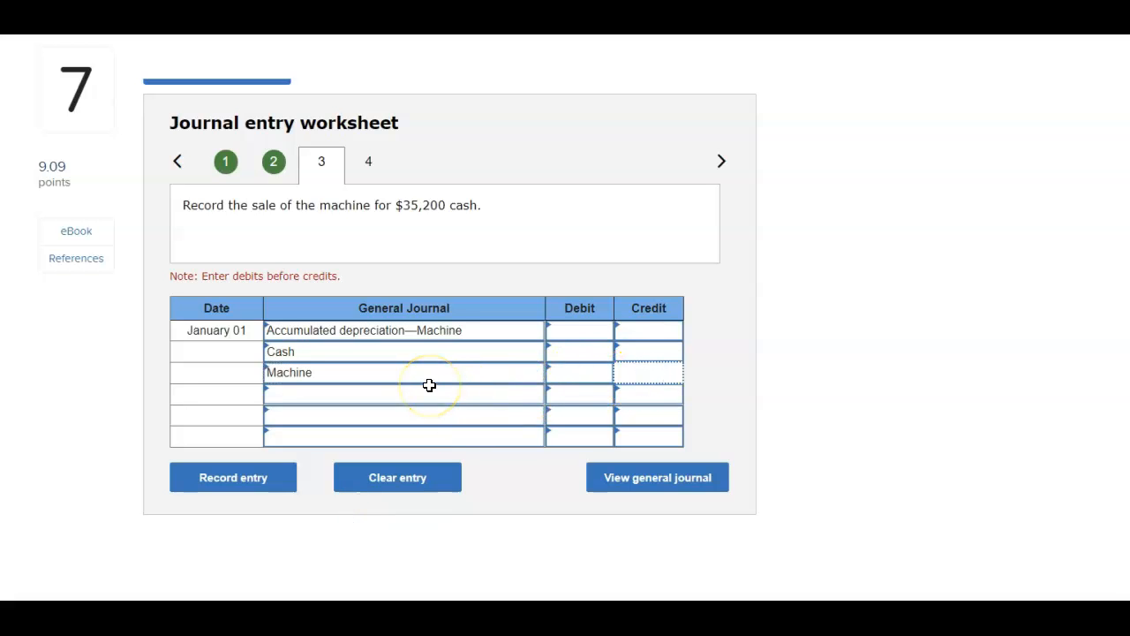
{"action": "scroll", "coordinate": [650, 377], "scroll_direction": "up", "scroll_amount": 3}
{"action": "scroll", "coordinate": [650, 376], "scroll_direction": "down", "scroll_amount": 3}
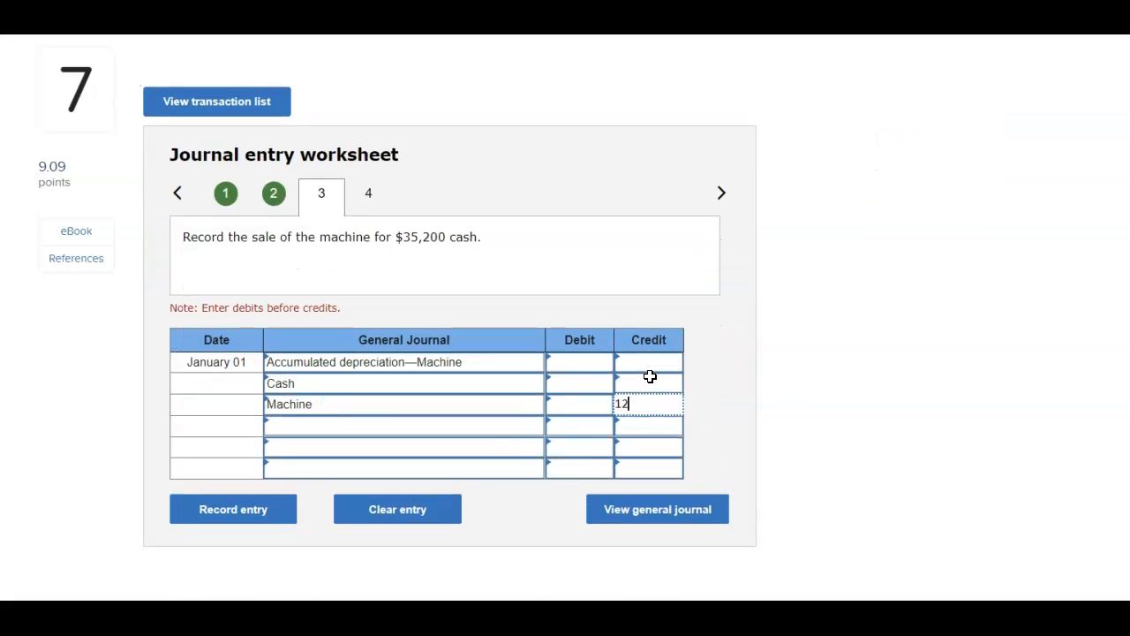
{"action": "key", "text": "Tab"}
Debit Cash for 35,200 and Accumulated depreciation—Machine for 91,700 in the transaction 3 entry.
{"action": "left_click", "coordinate": [585, 383]}
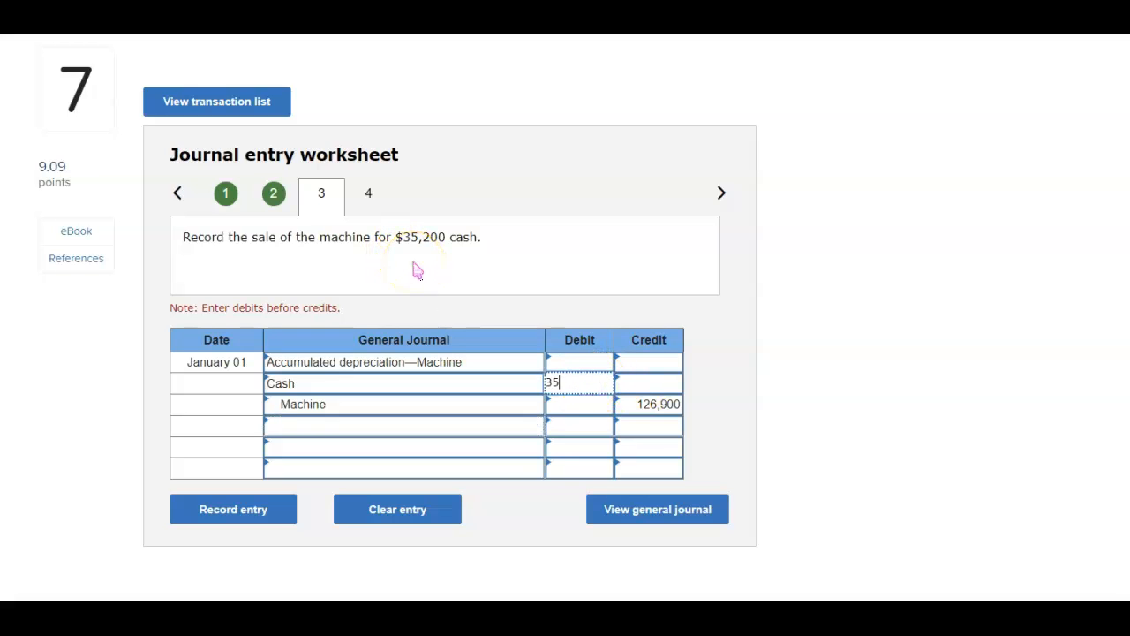
{"action": "type", "text": "35200"}
{"action": "left_click", "coordinate": [418, 270]}
{"action": "left_click", "coordinate": [582, 363]}
{"action": "scroll", "coordinate": [582, 362], "scroll_direction": "up", "scroll_amount": 2}
{"action": "scroll", "coordinate": [581, 362], "scroll_direction": "down", "scroll_amount": 2}
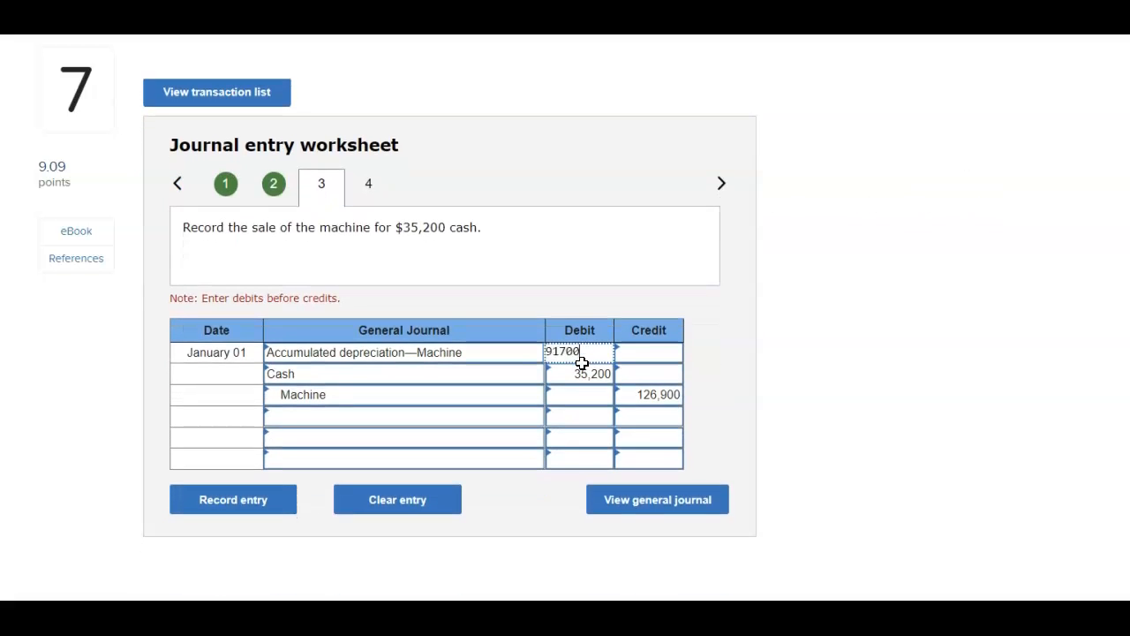
{"action": "type", "text": "91700"}
{"action": "key", "text": "Tab"}
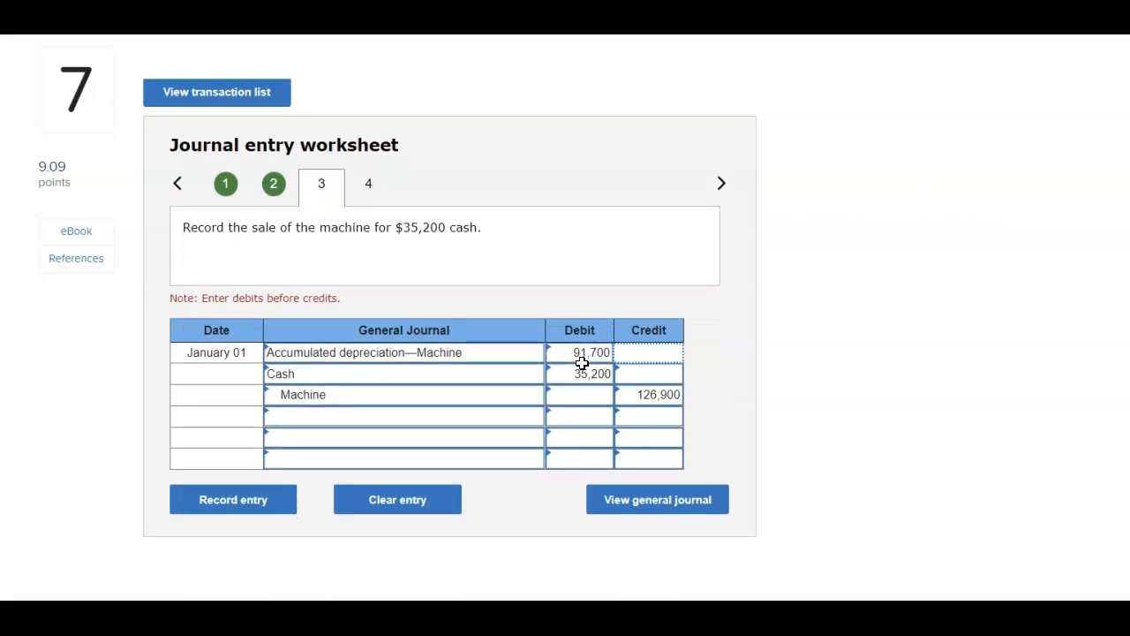
In the transaction 4 worksheet, set the first two accounts to Accumulated depreciation—Machine and Cash.
{"action": "left_click", "coordinate": [719, 184]}
{"action": "left_click", "coordinate": [456, 350]}
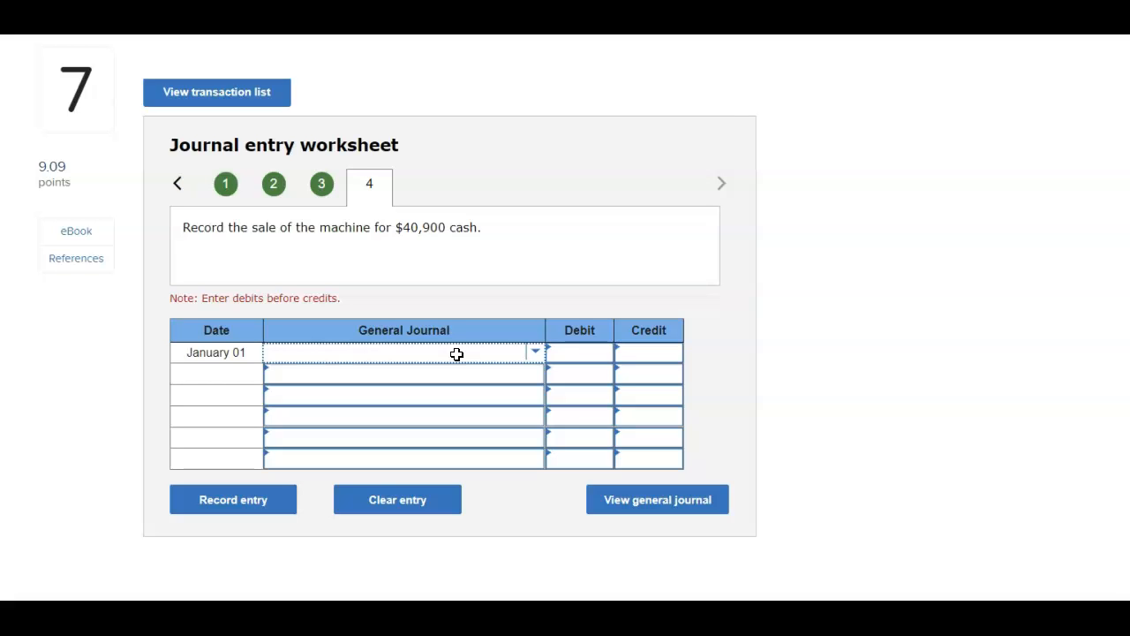
{"action": "left_click", "coordinate": [488, 360]}
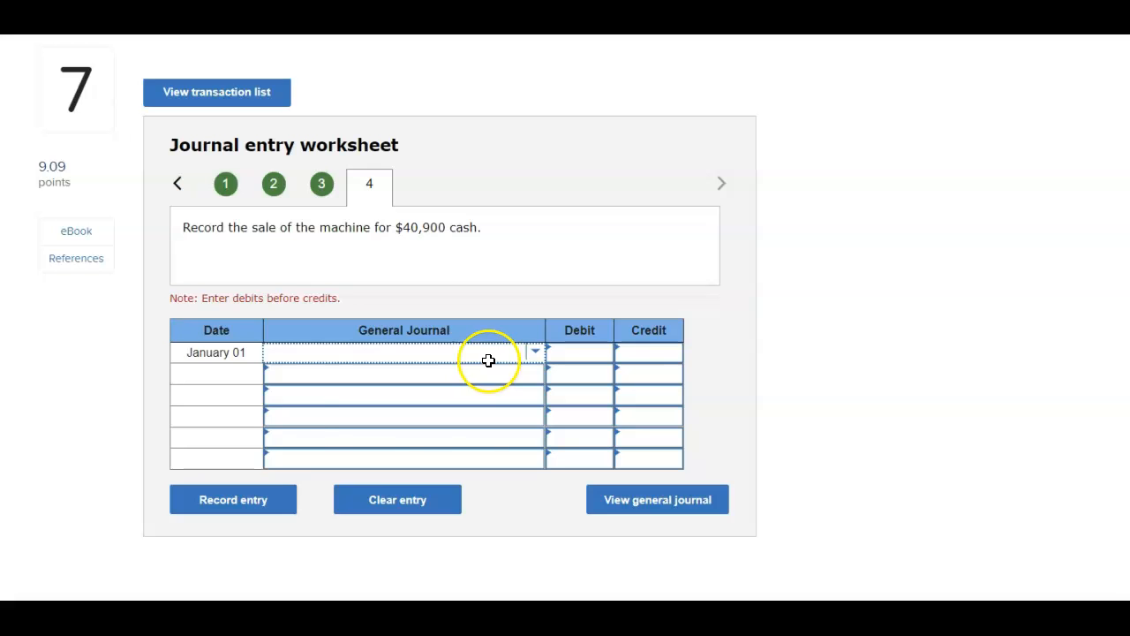
{"action": "type", "text": "accu"}
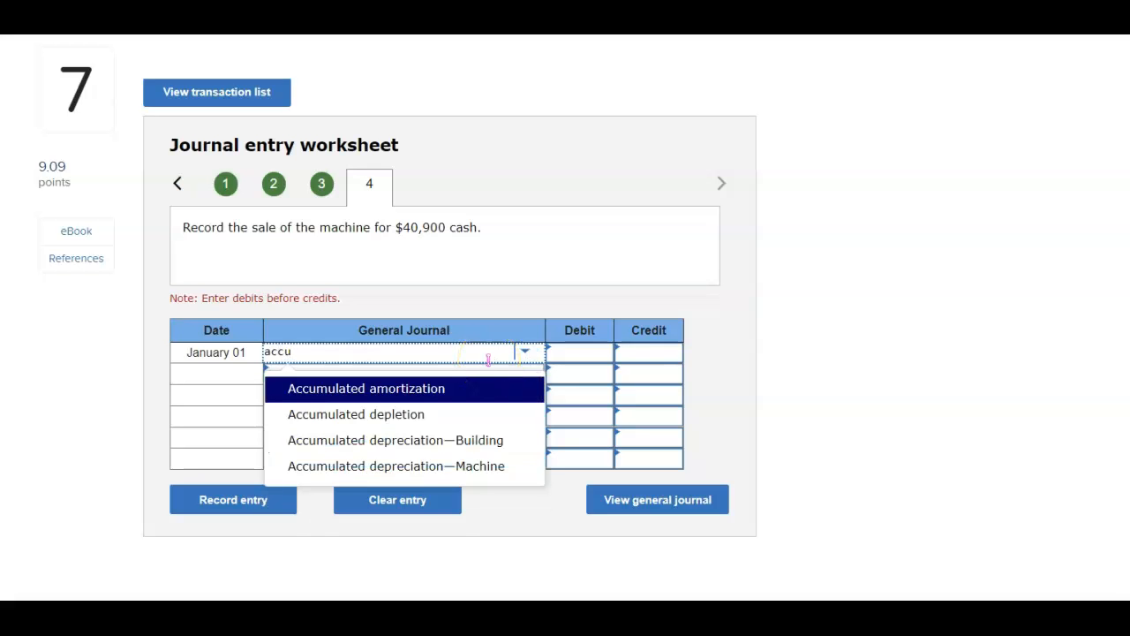
{"action": "left_click", "coordinate": [444, 465]}
{"action": "left_click", "coordinate": [512, 387]}
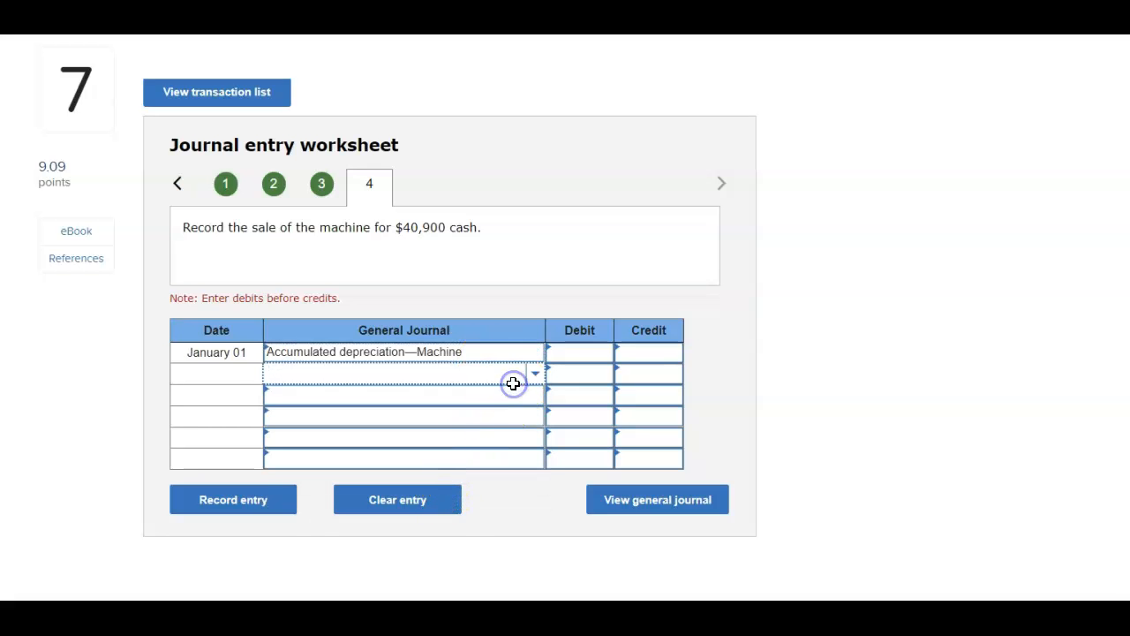
{"action": "type", "text": "cash"}
{"action": "key", "text": "Tab"}
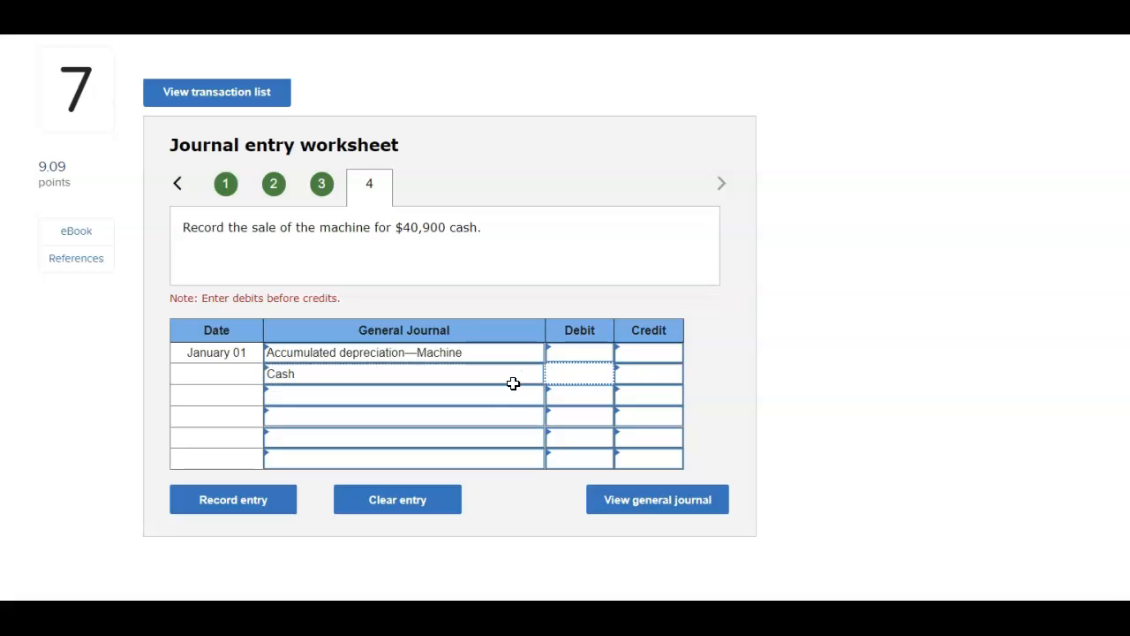
Choose Gain on sale of machine as the account on the third line of the transaction 4 entry.
{"action": "left_click", "coordinate": [519, 399]}
{"action": "left_click", "coordinate": [536, 397]}
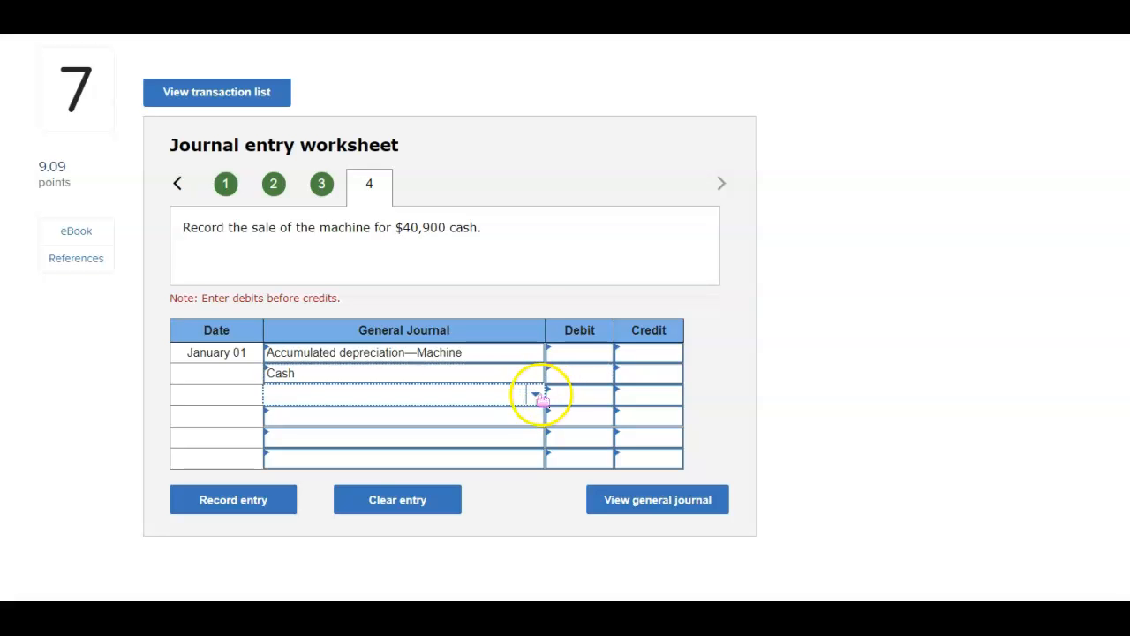
{"action": "scroll", "coordinate": [490, 371], "scroll_direction": "down", "scroll_amount": 3}
{"action": "scroll", "coordinate": [487, 372], "scroll_direction": "down", "scroll_amount": 5}
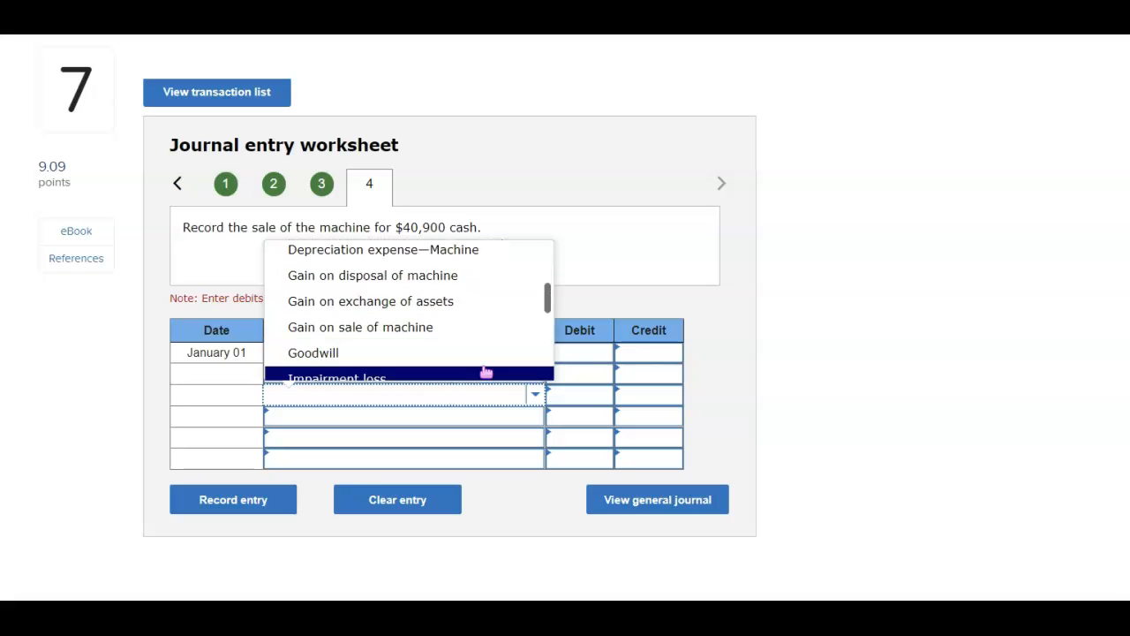
{"action": "left_click", "coordinate": [482, 277]}
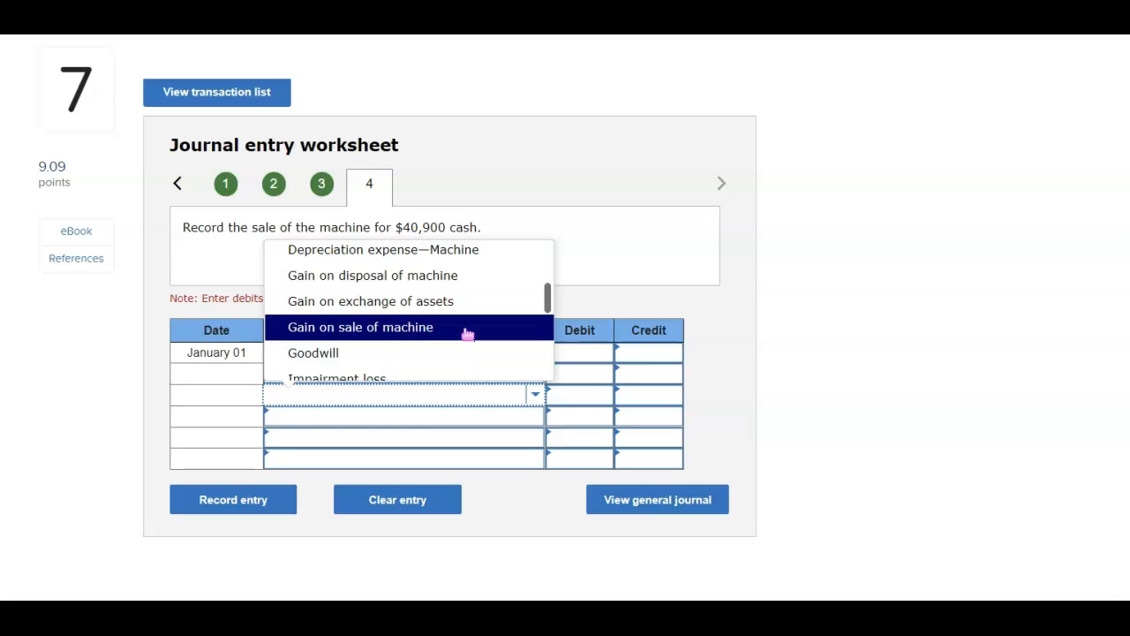
{"action": "left_click", "coordinate": [469, 334]}
Set the account on the fourth line of the transaction 4 entry to Machine.
{"action": "left_click", "coordinate": [506, 415]}
{"action": "type", "text": "machin"}
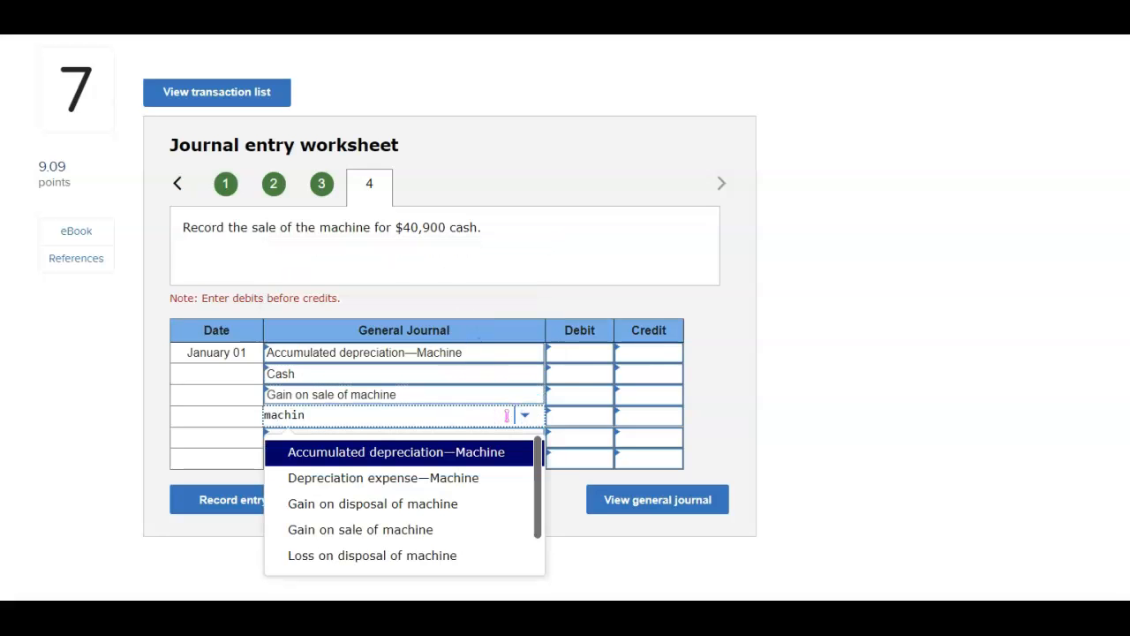
{"action": "scroll", "coordinate": [485, 529], "scroll_direction": "down", "scroll_amount": 1}
{"action": "left_click", "coordinate": [446, 553]}
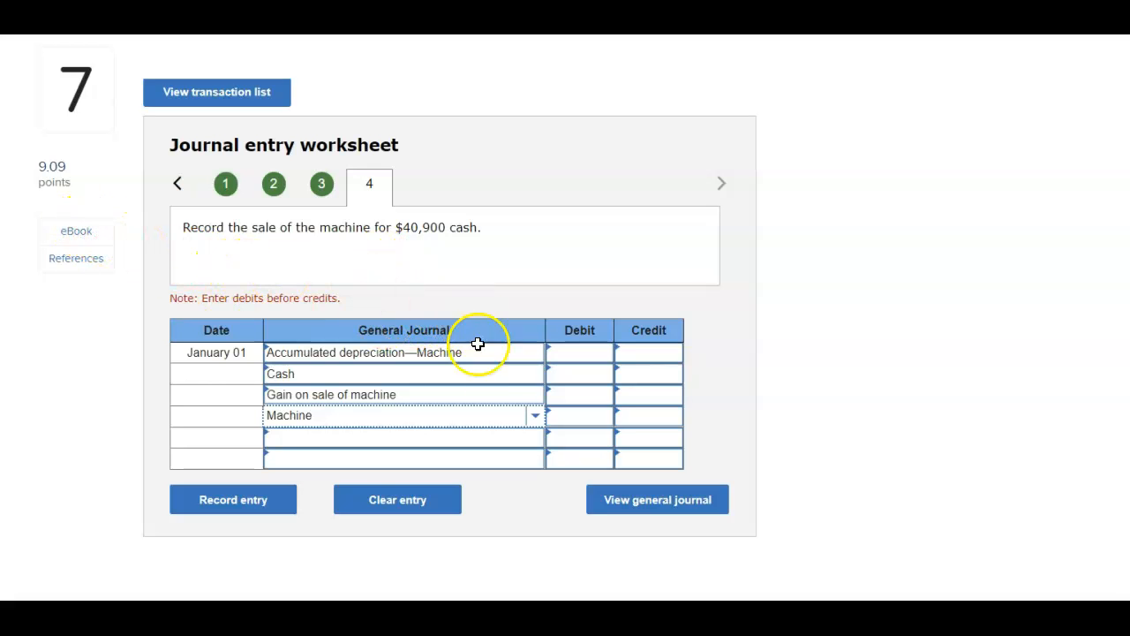
{"action": "left_click", "coordinate": [542, 433]}
{"action": "left_click", "coordinate": [537, 433]}
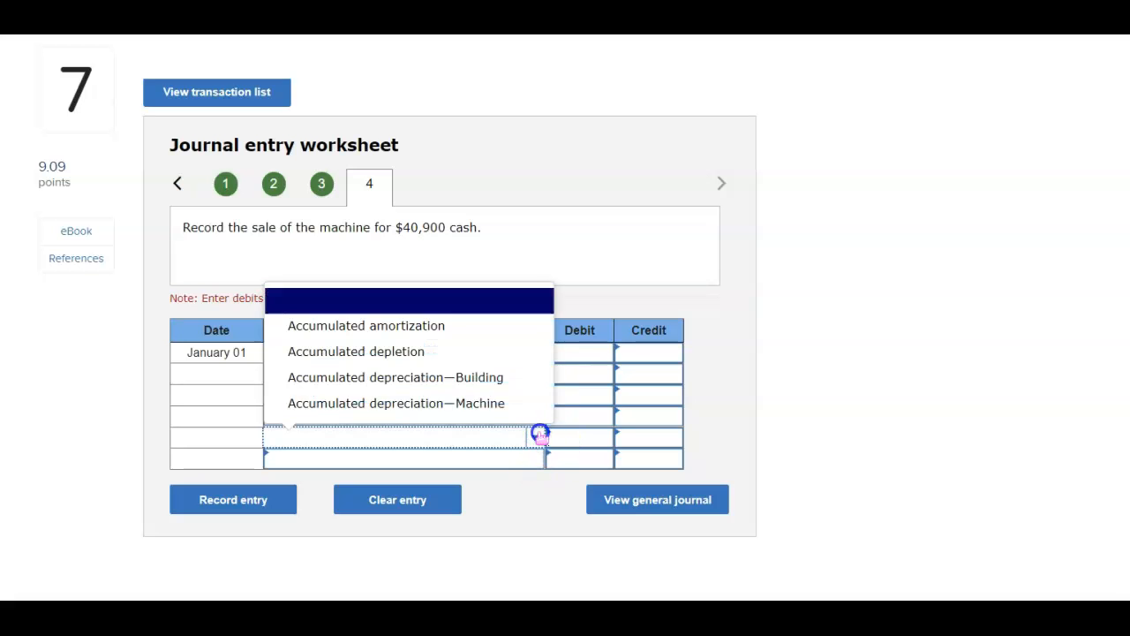
{"action": "scroll", "coordinate": [434, 408], "scroll_direction": "down", "scroll_amount": 2}
{"action": "scroll", "coordinate": [434, 410], "scroll_direction": "down", "scroll_amount": 8}
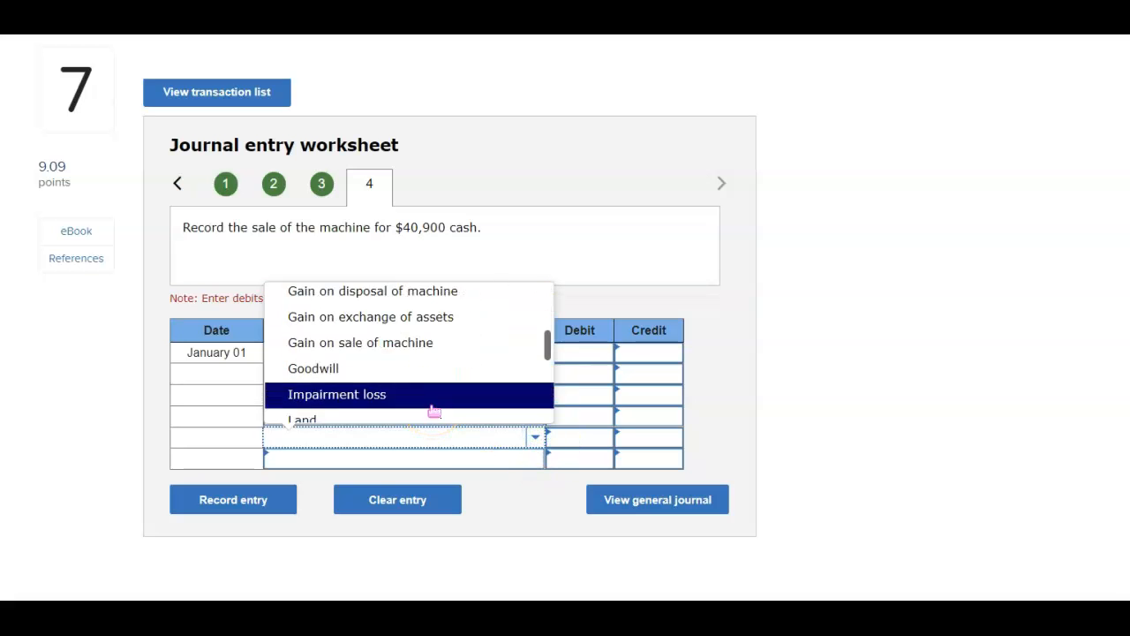
{"action": "scroll", "coordinate": [434, 410], "scroll_direction": "down", "scroll_amount": 5}
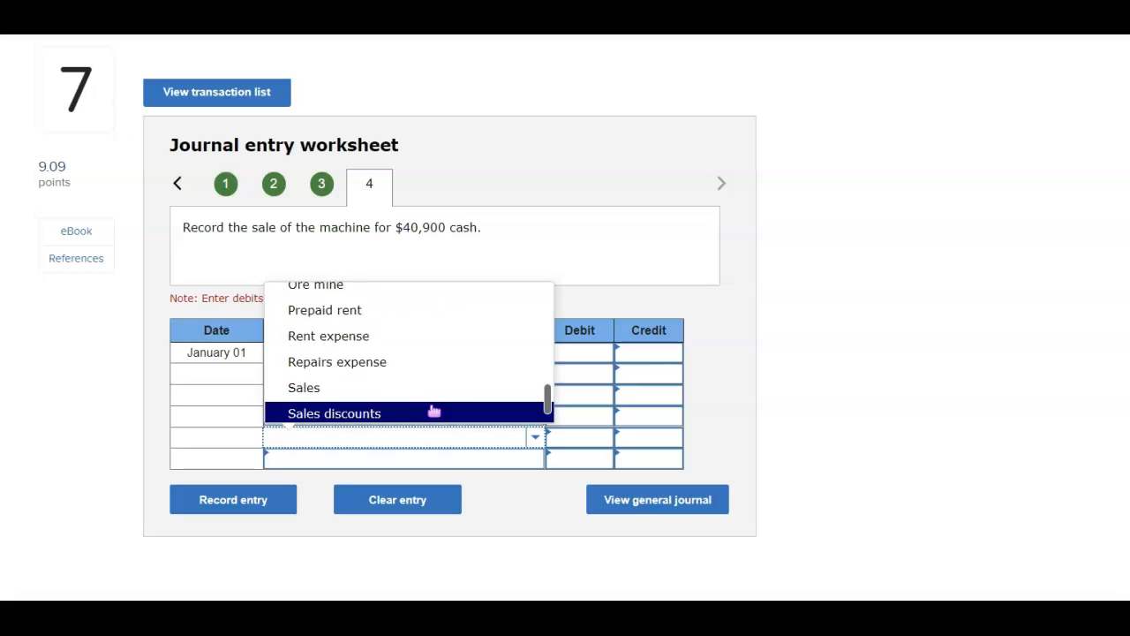
{"action": "scroll", "coordinate": [510, 362], "scroll_direction": "up", "scroll_amount": 10}
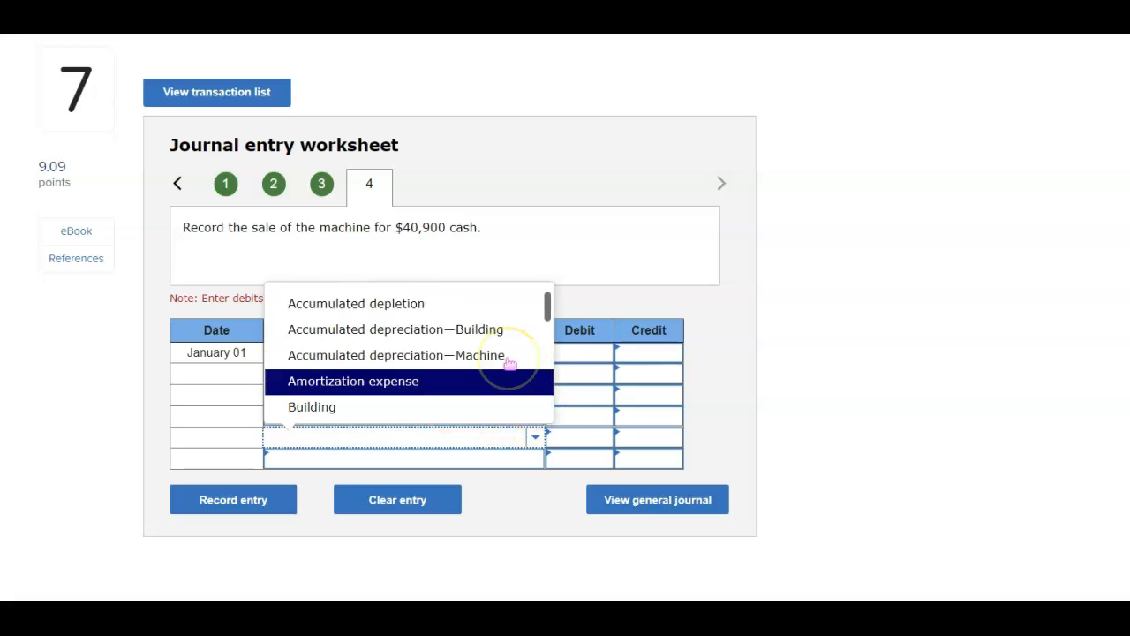
{"action": "left_click", "coordinate": [534, 437]}
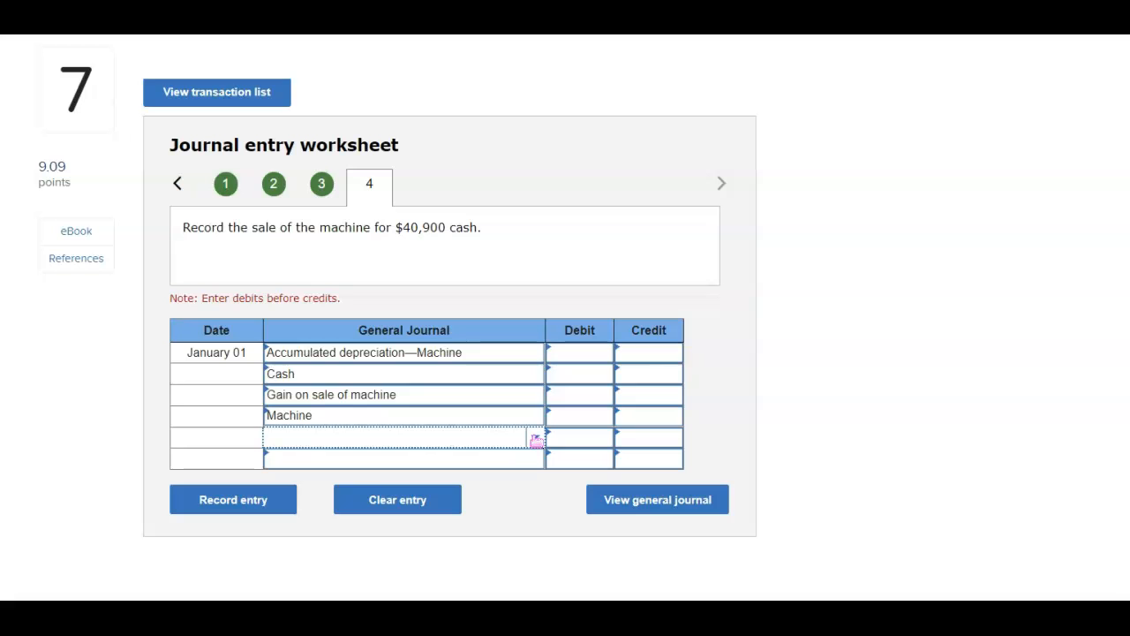
Credit the Machine account for 126,900 in the transaction 4 entry.
{"action": "left_click", "coordinate": [575, 360]}
{"action": "left_click", "coordinate": [641, 412]}
{"action": "scroll", "coordinate": [642, 414], "scroll_direction": "up", "scroll_amount": 1}
{"action": "scroll", "coordinate": [643, 414], "scroll_direction": "up", "scroll_amount": 2}
{"action": "scroll", "coordinate": [642, 414], "scroll_direction": "down", "scroll_amount": 3}
{"action": "type", "text": "126900"}
{"action": "key", "text": "Tab"}
{"action": "left_click", "coordinate": [631, 376]}
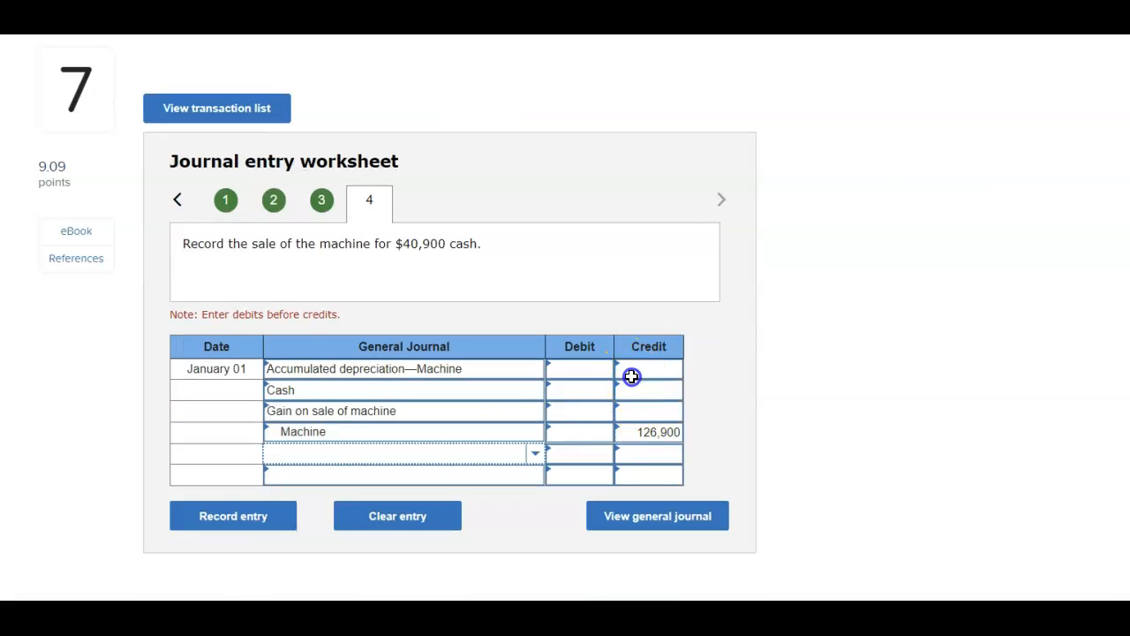
Debit Accumulated depreciation—Machine for 91,700 and Cash for 40,900 in the transaction 4 entry.
{"action": "scroll", "coordinate": [631, 377], "scroll_direction": "up", "scroll_amount": 2}
{"action": "scroll", "coordinate": [631, 376], "scroll_direction": "down", "scroll_amount": 2}
{"action": "left_click", "coordinate": [571, 439]}
{"action": "type", "text": "91,7"}
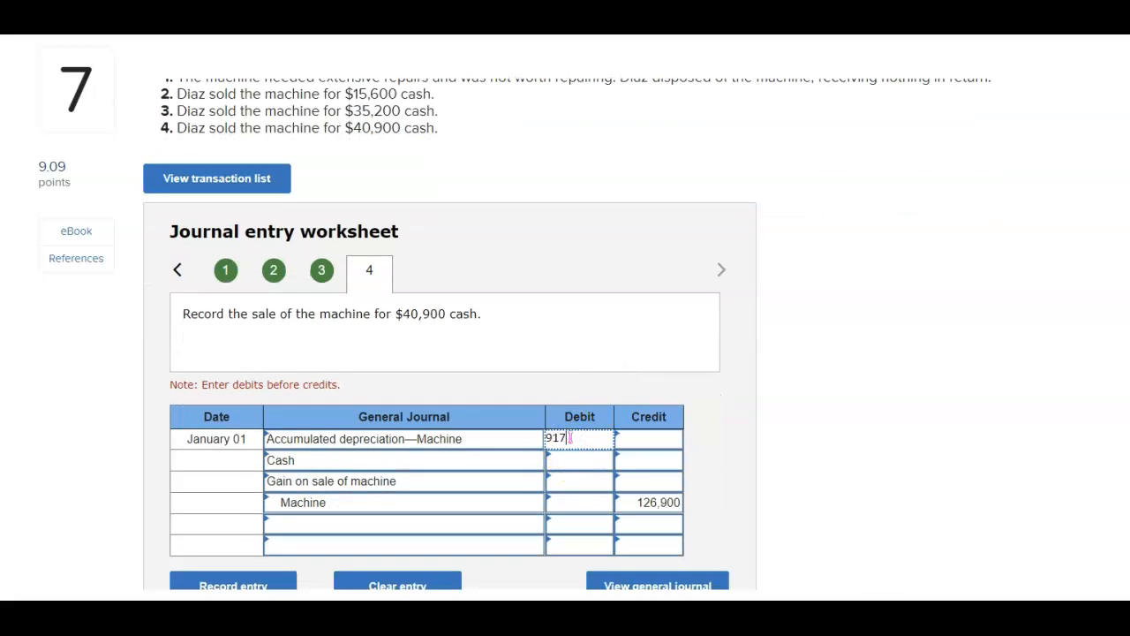
{"action": "type", "text": "00"}
{"action": "key", "text": "Tab"}
{"action": "left_click", "coordinate": [580, 460]}
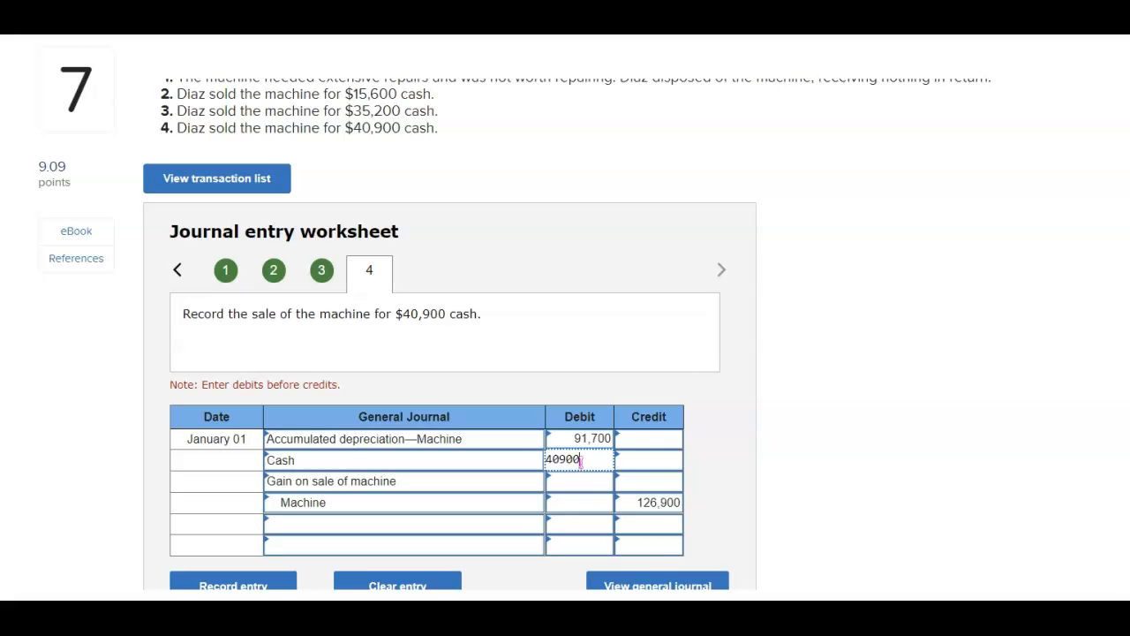
Enter 5,700 as a debit to Gain on sale of machine in the transaction 4 entry.
{"action": "left_click", "coordinate": [580, 482]}
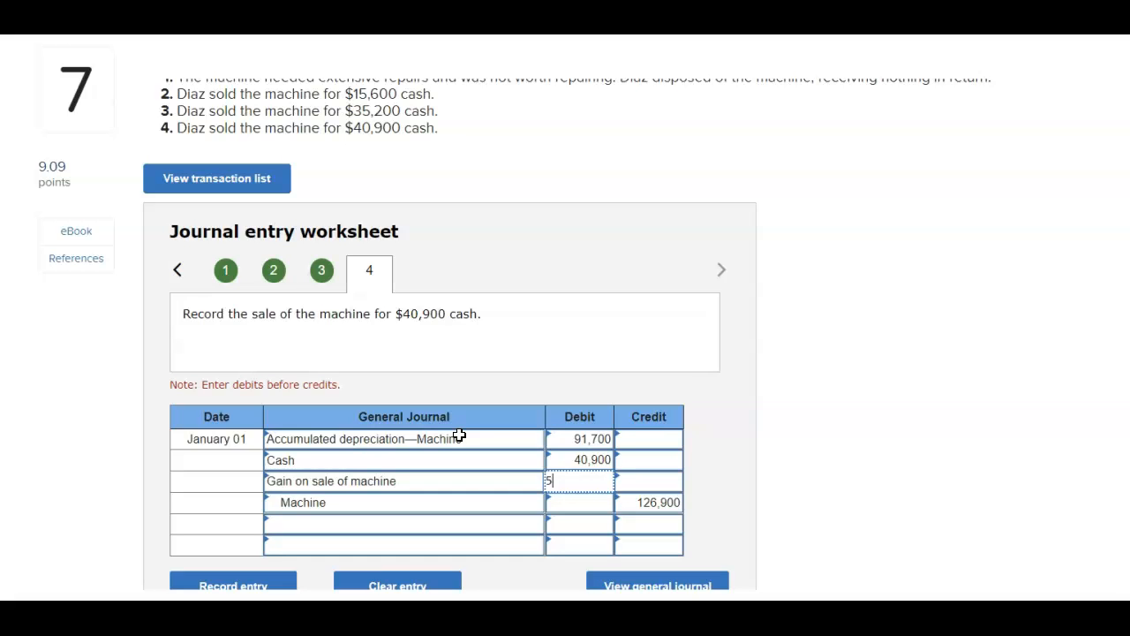
{"action": "key", "text": "Tab"}
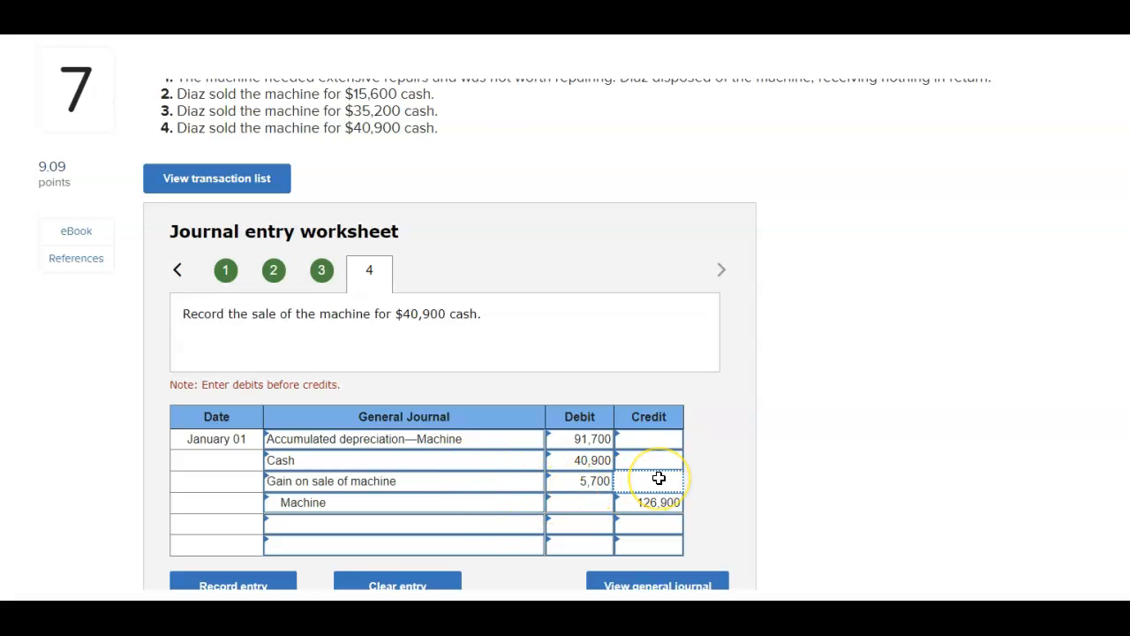
{"action": "scroll", "coordinate": [659, 477], "scroll_direction": "down", "scroll_amount": 1}
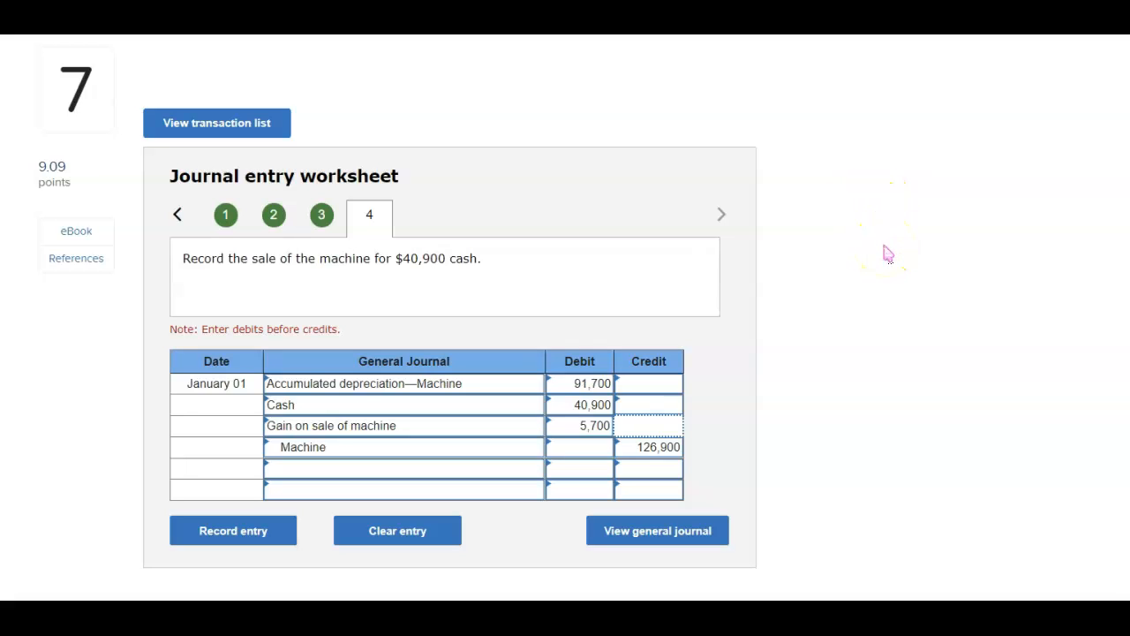
{"action": "left_click", "coordinate": [665, 466]}
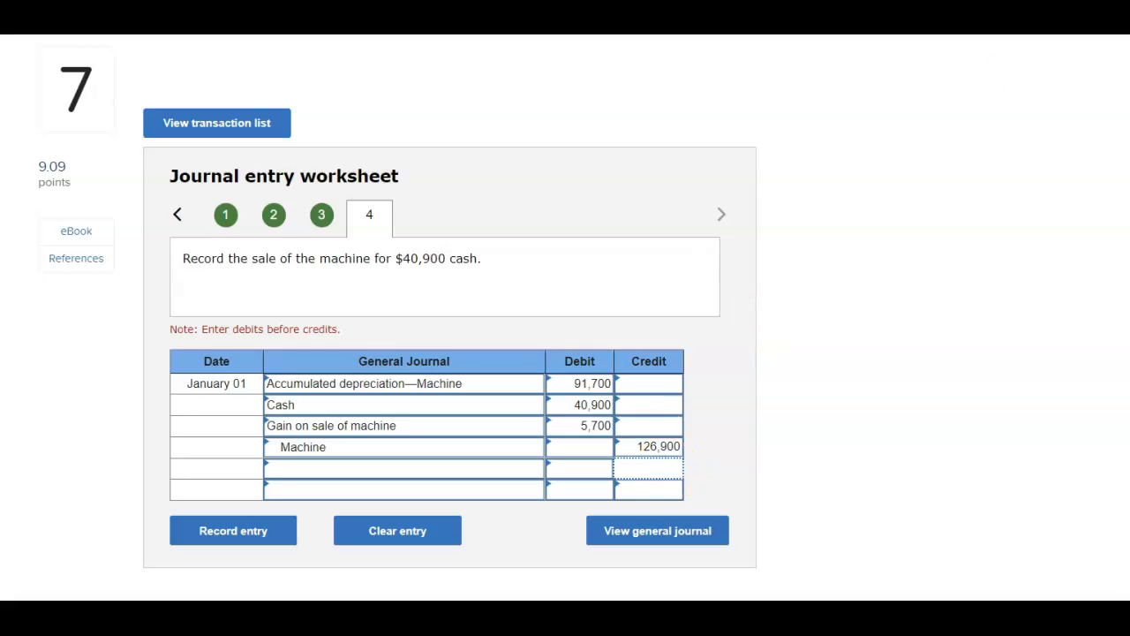
Check the completed work for all four journal entries, then return from check mode to the general journal.
{"action": "left_click", "coordinate": [780, 265]}
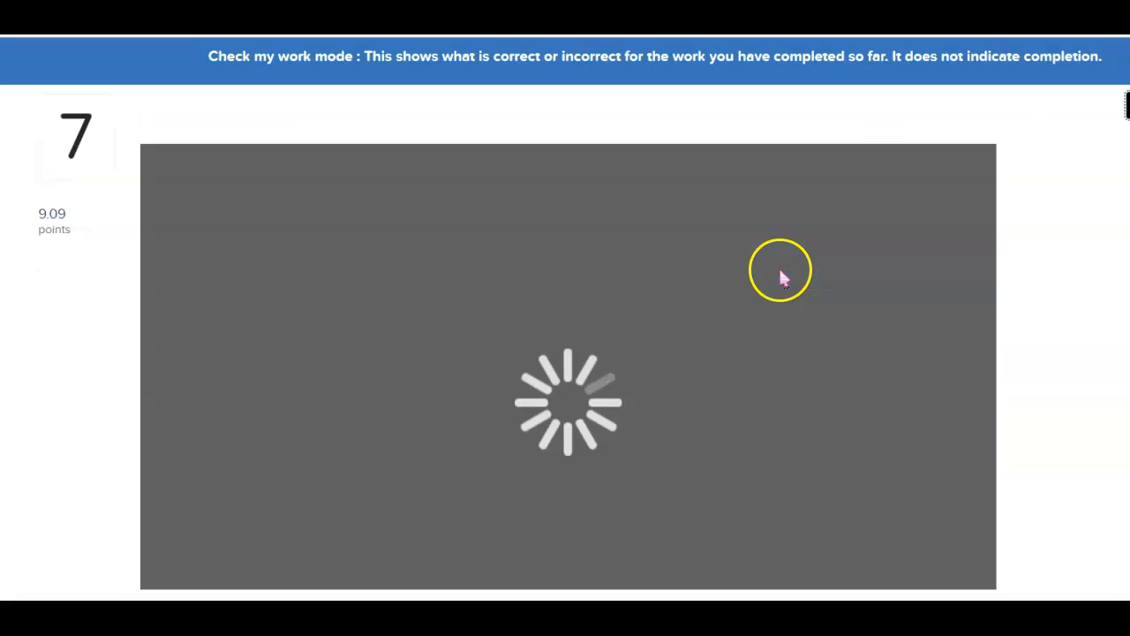
{"action": "scroll", "coordinate": [567, 428], "scroll_direction": "down", "scroll_amount": 1}
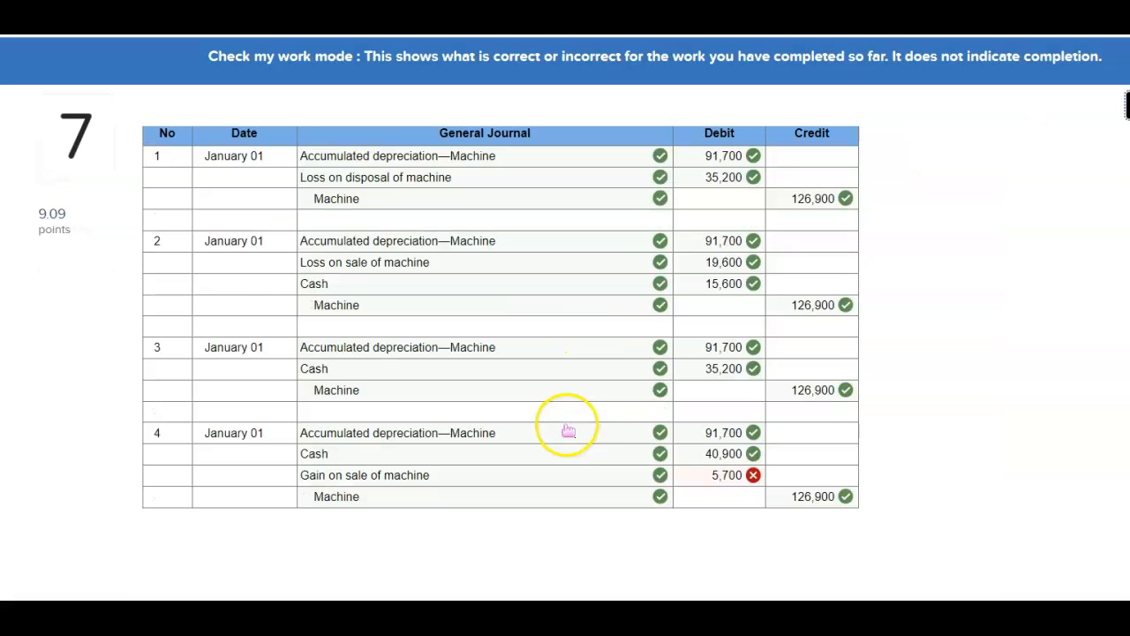
{"action": "left_click", "coordinate": [736, 477]}
{"action": "left_click", "coordinate": [1128, 60]}
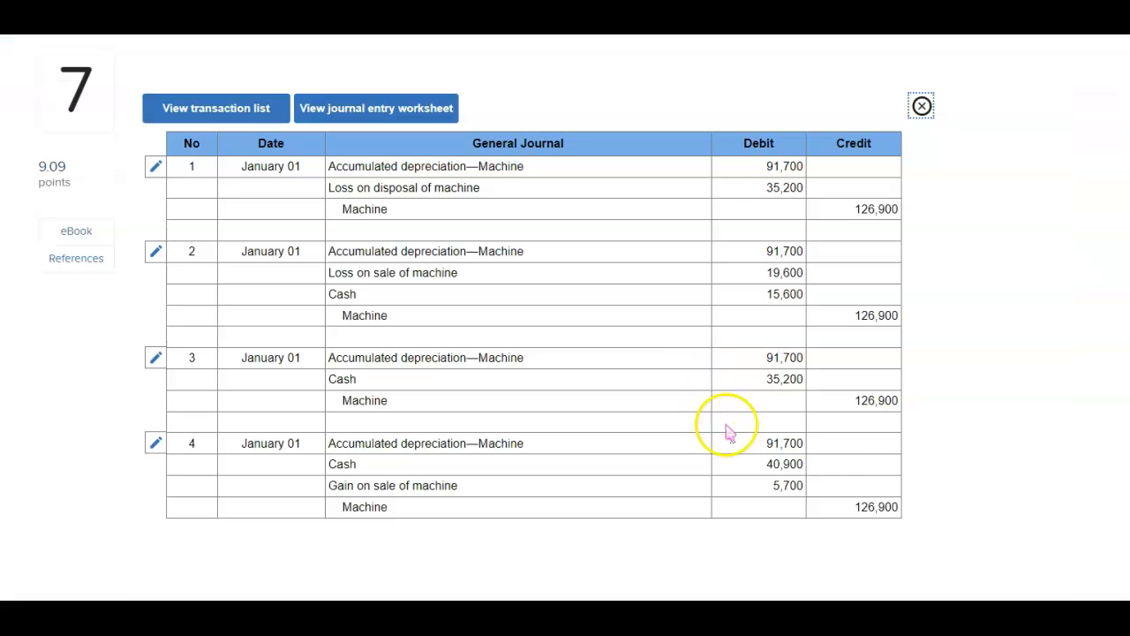
Reopen the transaction 4 entry and move Gain on sale of machine to a credit of 5,700.
{"action": "left_click", "coordinate": [828, 482]}
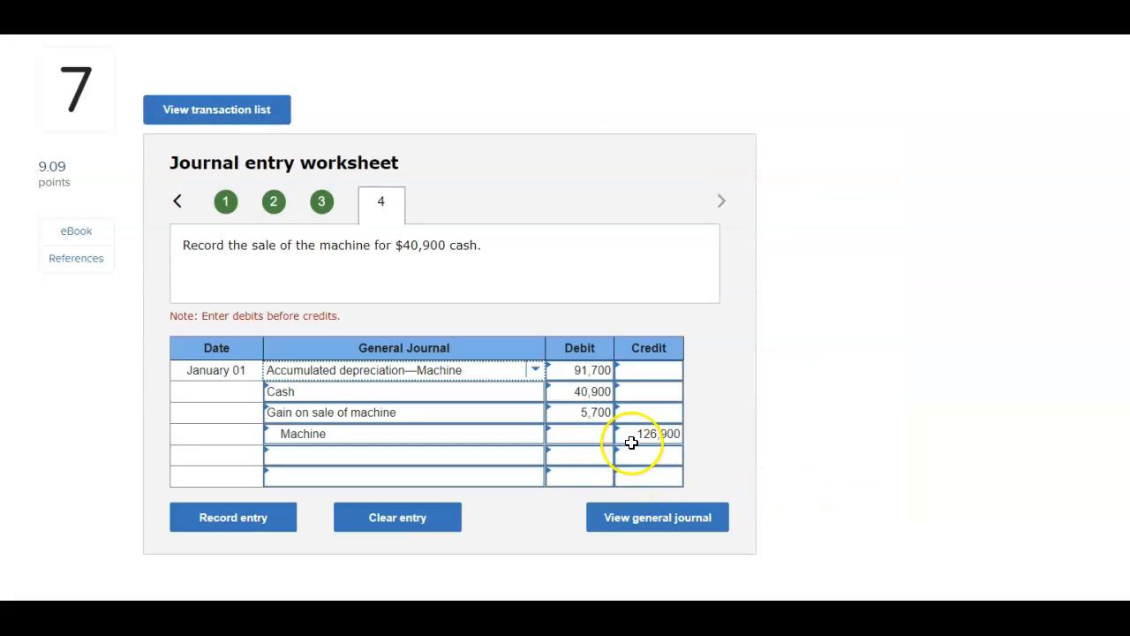
{"action": "left_click", "coordinate": [658, 406]}
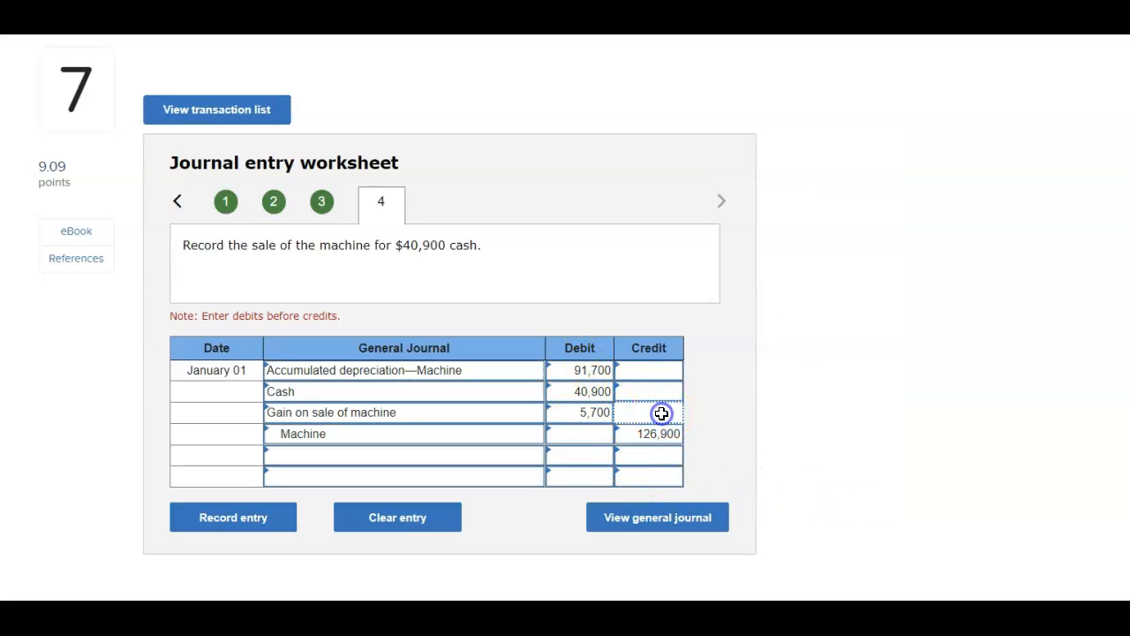
{"action": "type", "text": "5700"}
{"action": "key", "text": "Tab"}
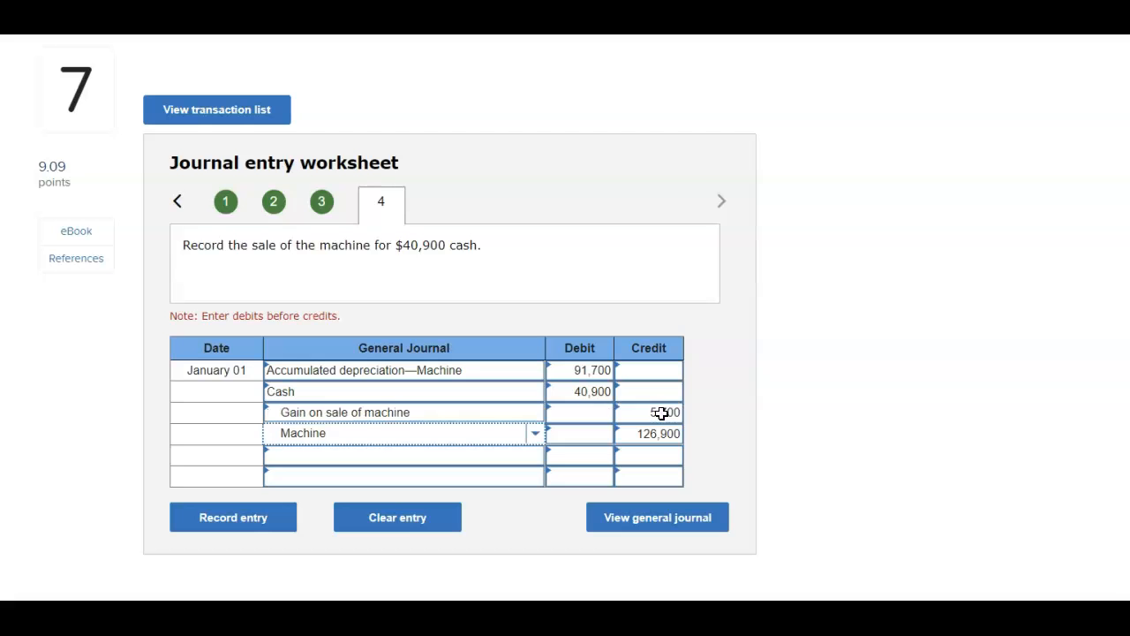
Run the work check again and examine the marks on all four corrected journal entries.
{"action": "left_click", "coordinate": [1077, 26]}
{"action": "left_click", "coordinate": [764, 250]}
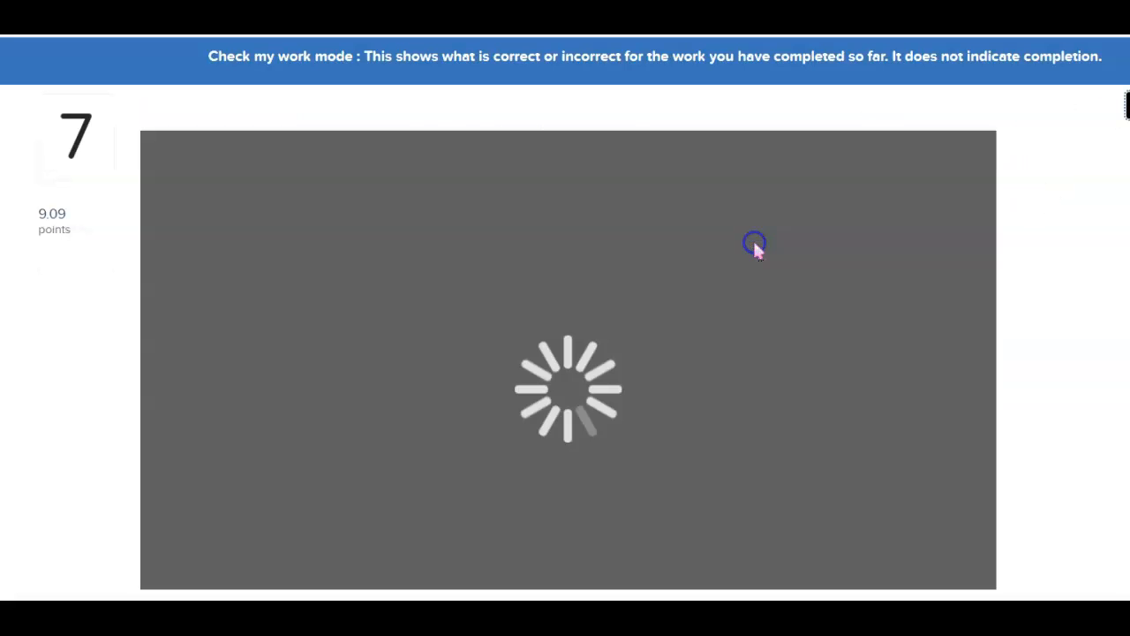
{"action": "scroll", "coordinate": [755, 334], "scroll_direction": "down", "scroll_amount": 1}
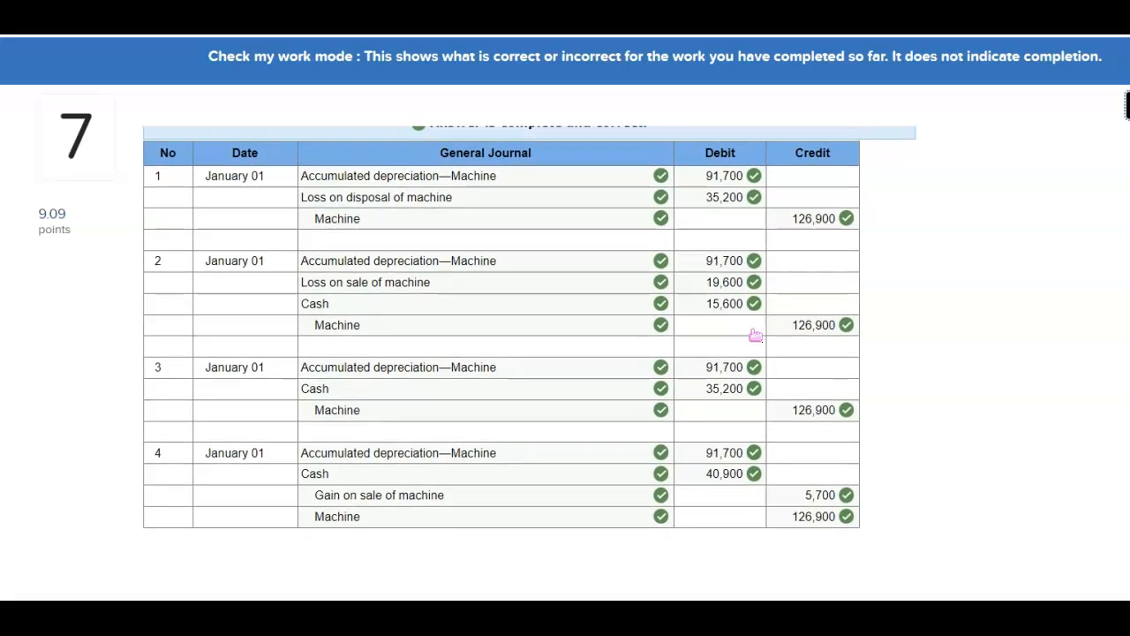
{"action": "scroll", "coordinate": [755, 333], "scroll_direction": "down", "scroll_amount": 1}
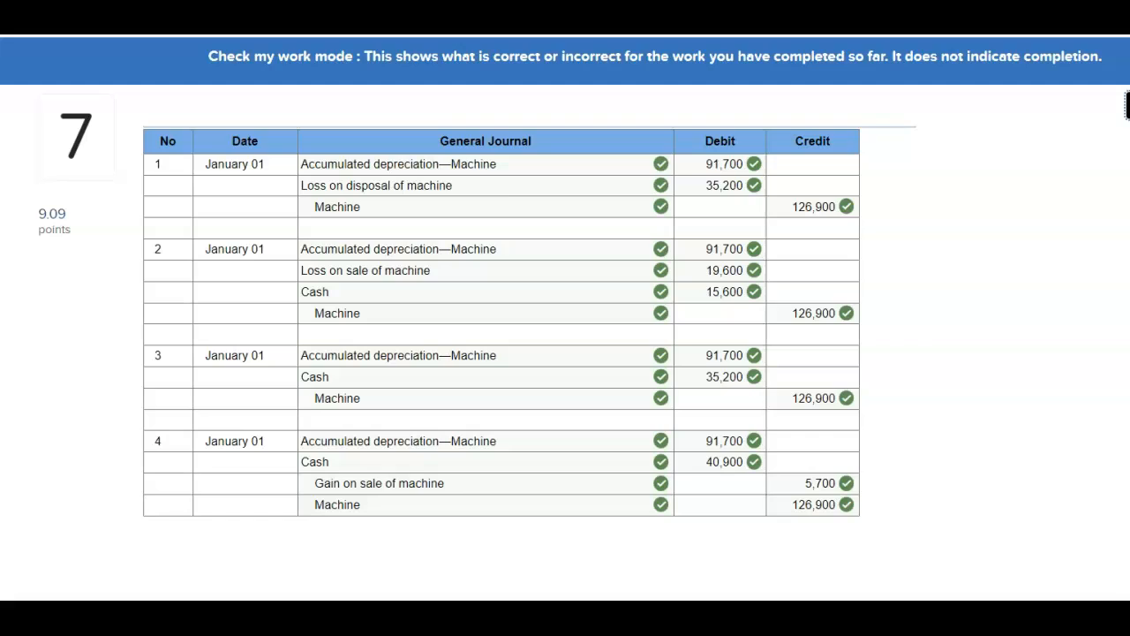
Leave check mode, submit the assignment, and open question 7 from the results' question map.
{"action": "left_click", "coordinate": [1127, 104]}
{"action": "left_click", "coordinate": [789, 305]}
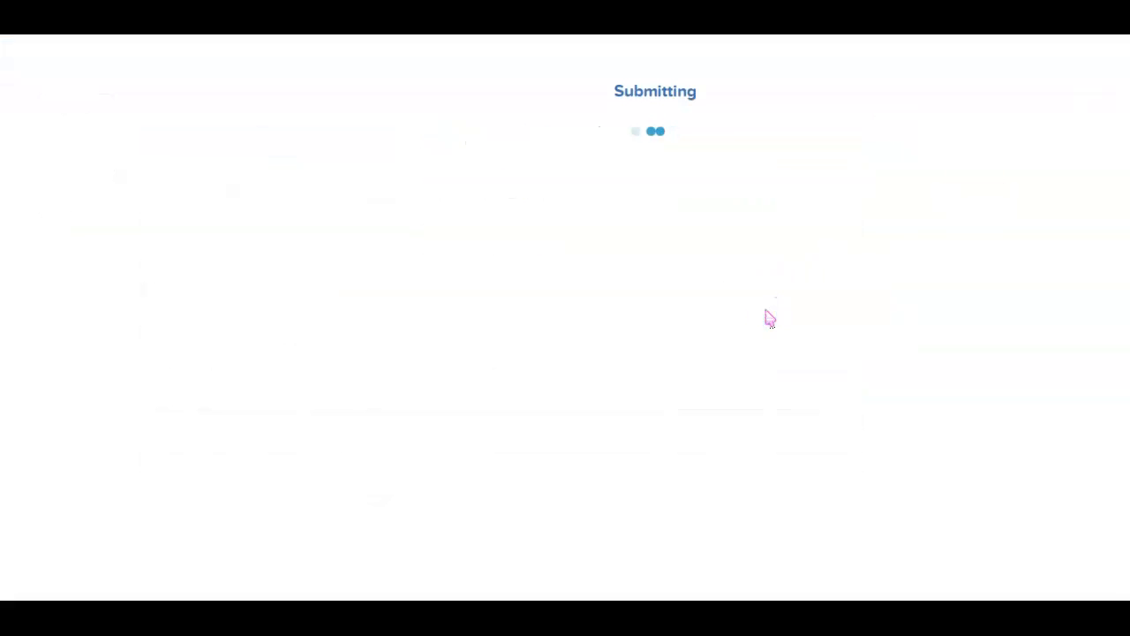
{"action": "left_click", "coordinate": [632, 208]}
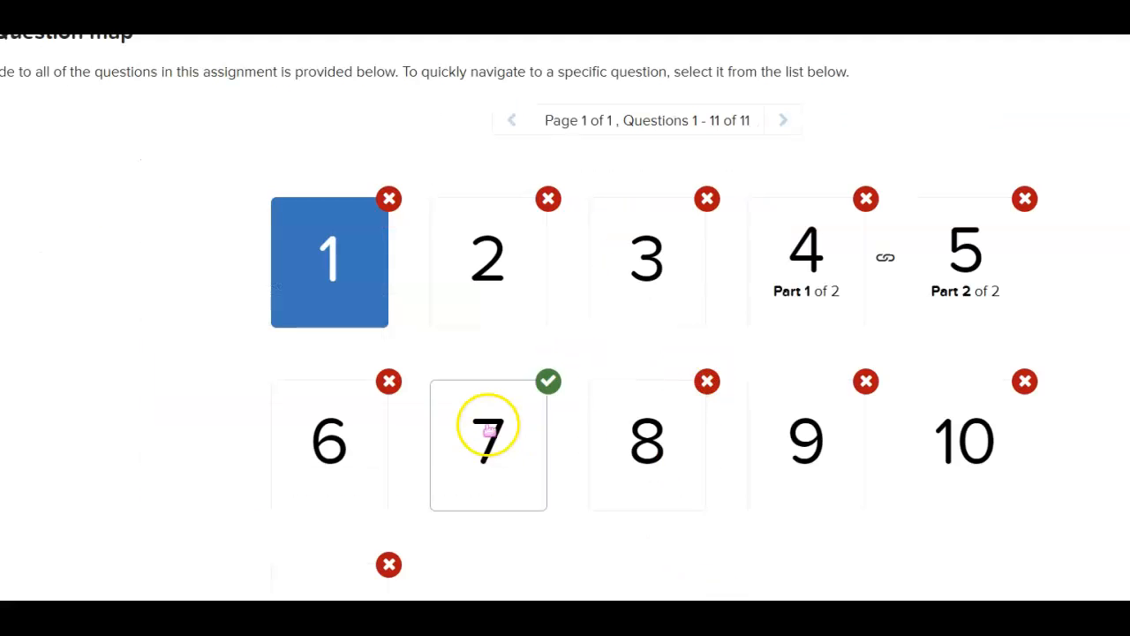
{"action": "left_click", "coordinate": [487, 429]}
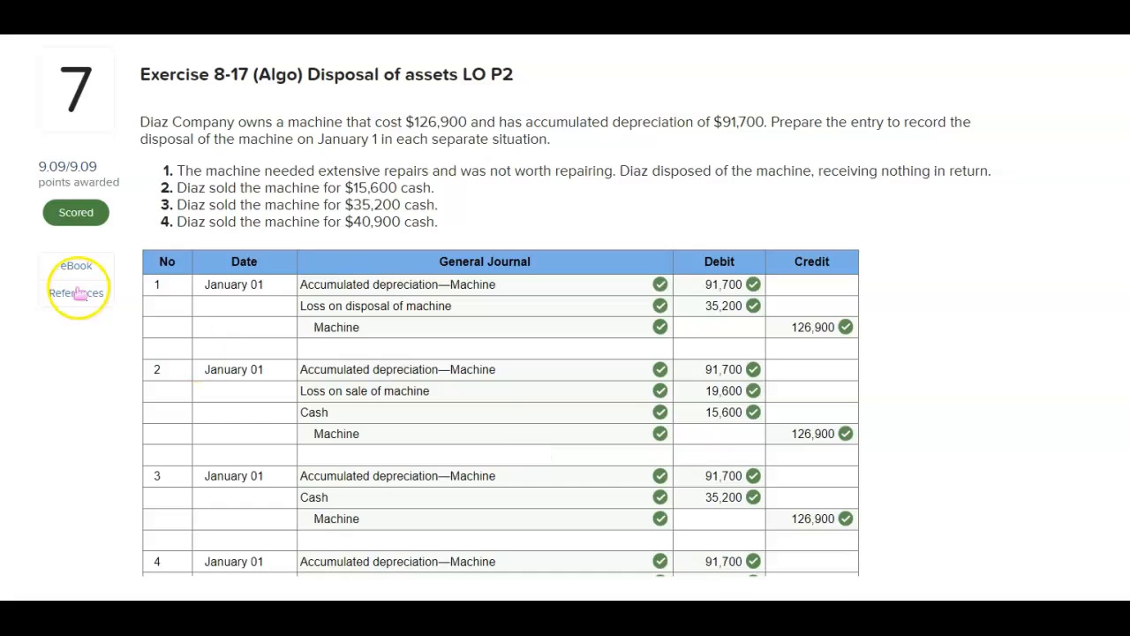
Examine the points awarded for question 7 and the scored journal entries for the four situations.
{"action": "left_click_drag", "start_coordinate": [28, 166], "coordinate": [146, 177]}
{"action": "left_click", "coordinate": [146, 179]}
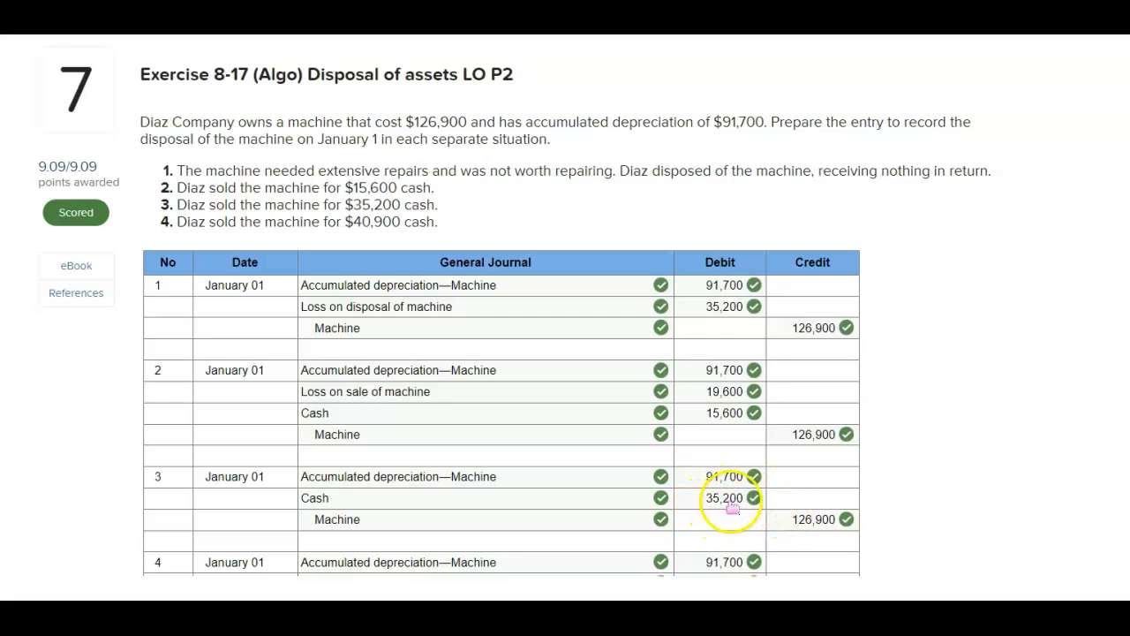
{"action": "scroll", "coordinate": [746, 563], "scroll_direction": "down", "scroll_amount": 1}
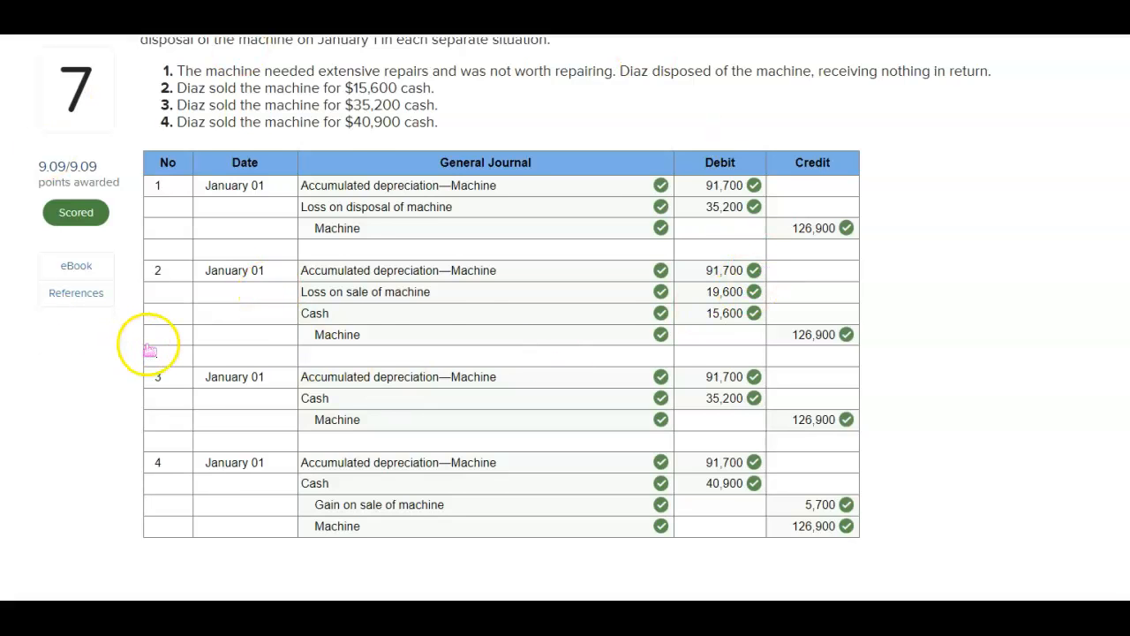
{"action": "scroll", "coordinate": [151, 341], "scroll_direction": "up", "scroll_amount": 1}
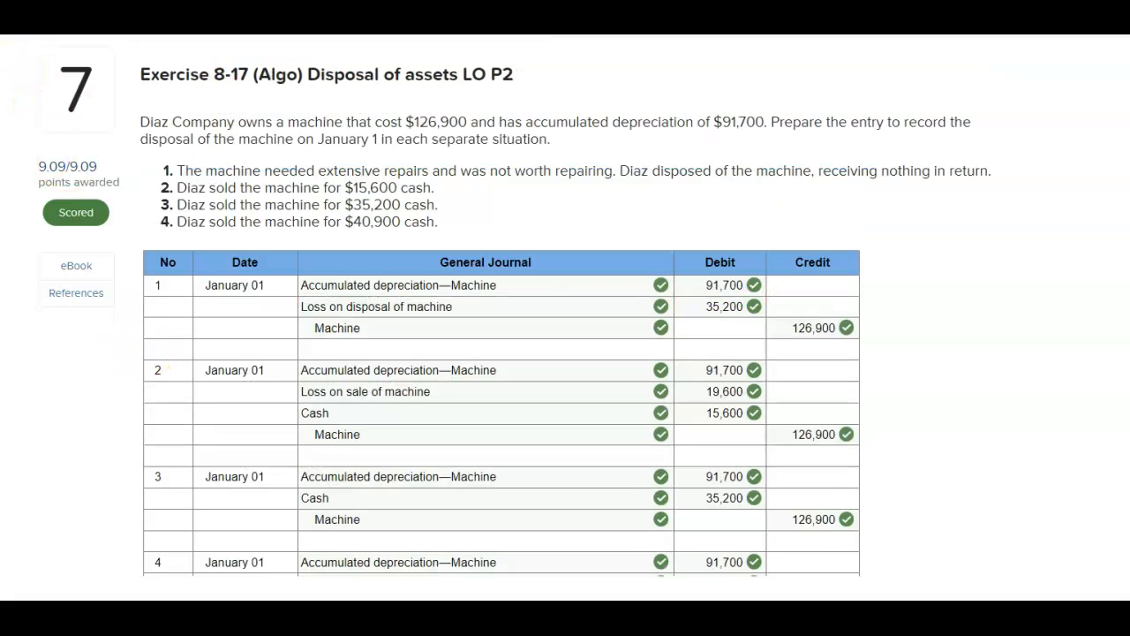